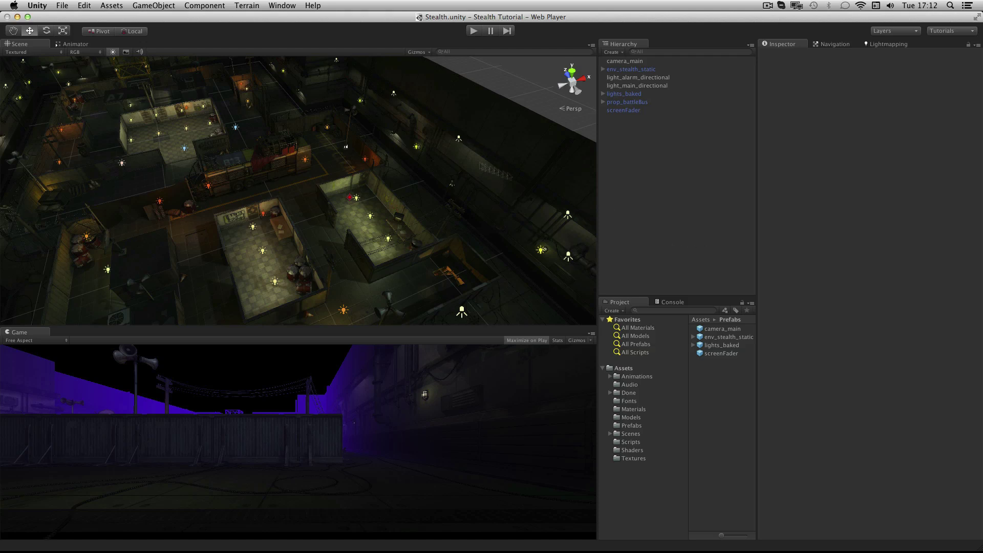
- Create an empty object, name it gameController and tag it GameController
{"action": "left_click", "coordinate": [164, 6]}
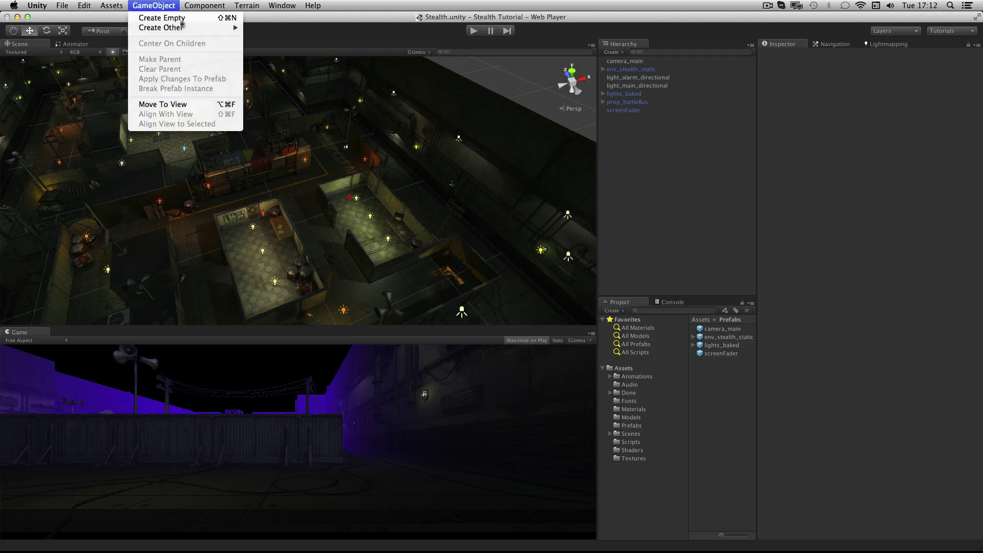
{"action": "left_click", "coordinate": [178, 19]}
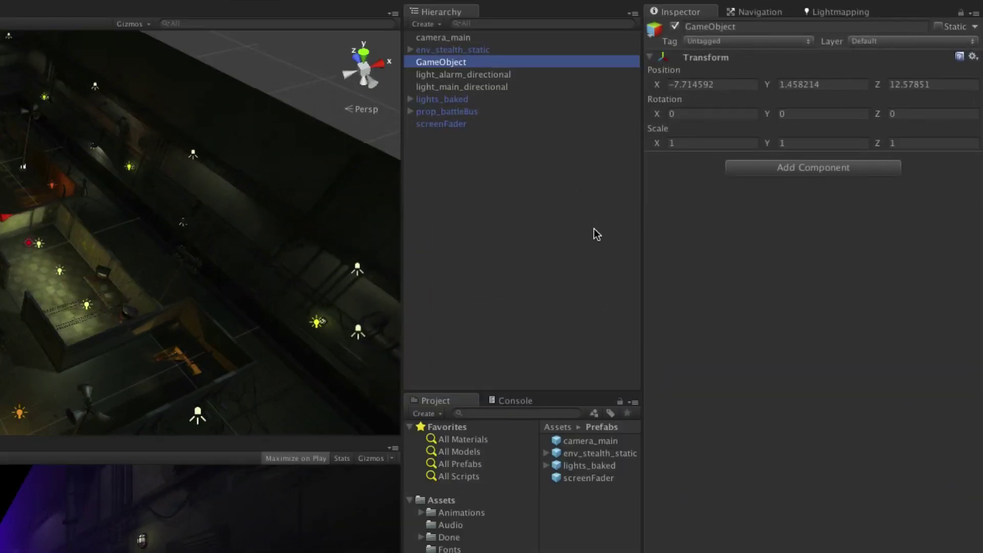
{"action": "key", "text": "Return"}
{"action": "type", "text": "game"}
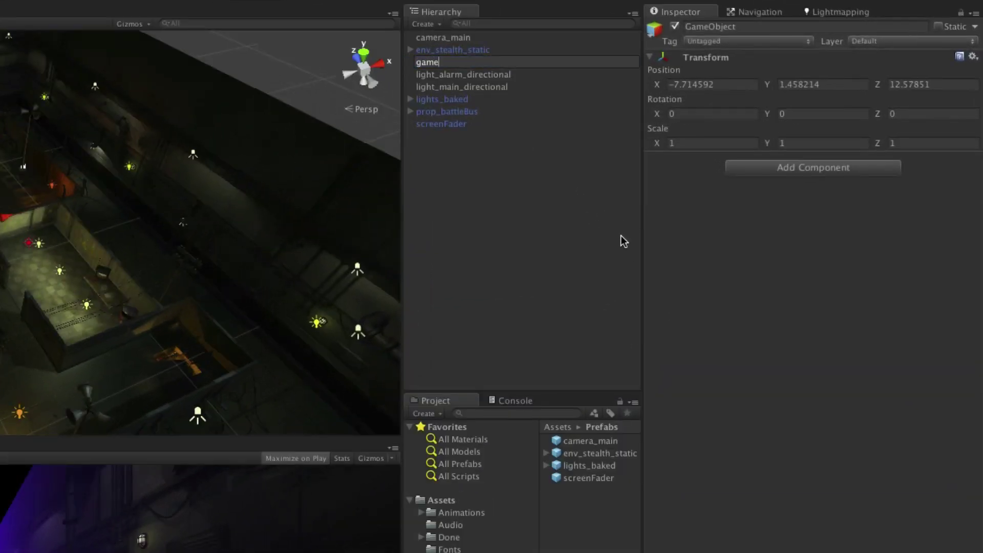
{"action": "type", "text": "Controller"}
{"action": "key", "text": "Return"}
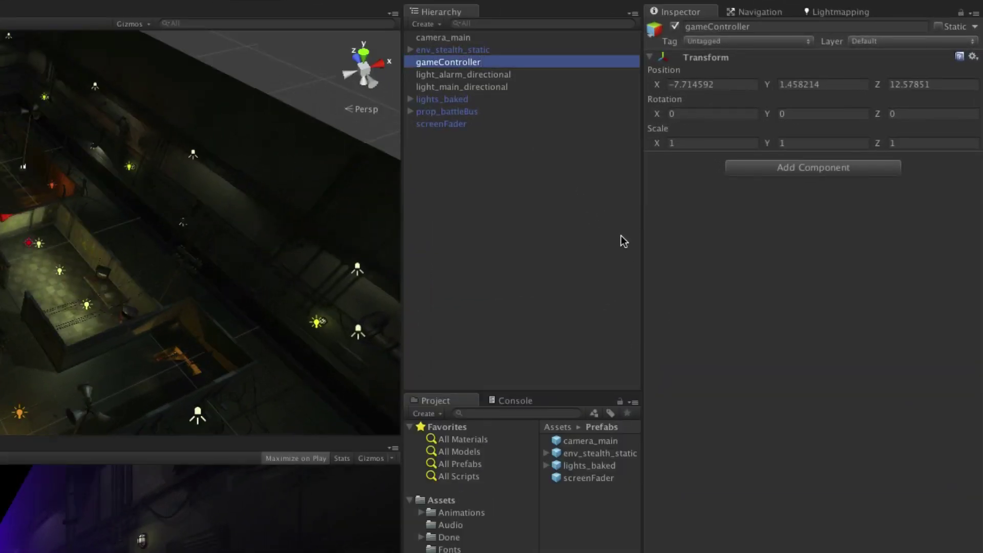
{"action": "left_click", "coordinate": [797, 41]}
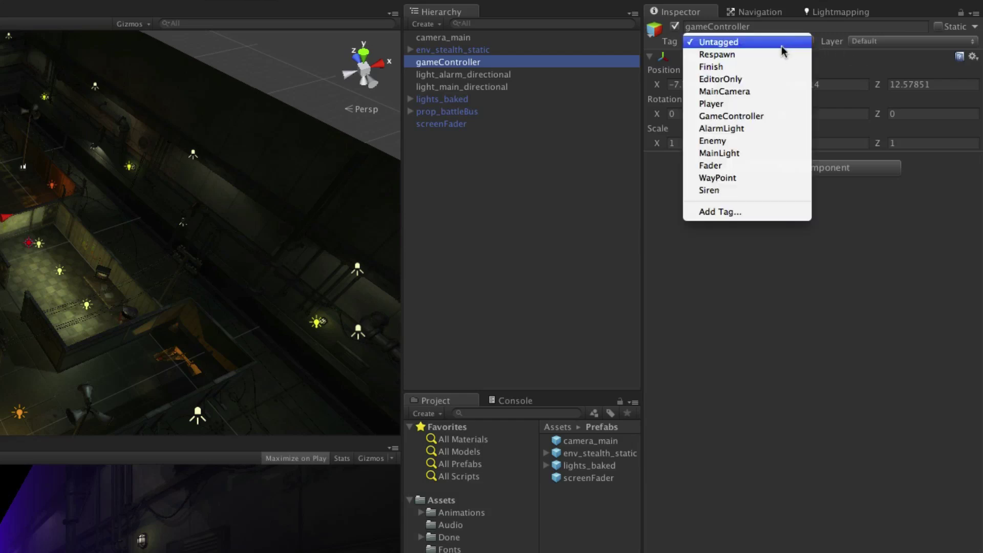
{"action": "left_click", "coordinate": [765, 117]}
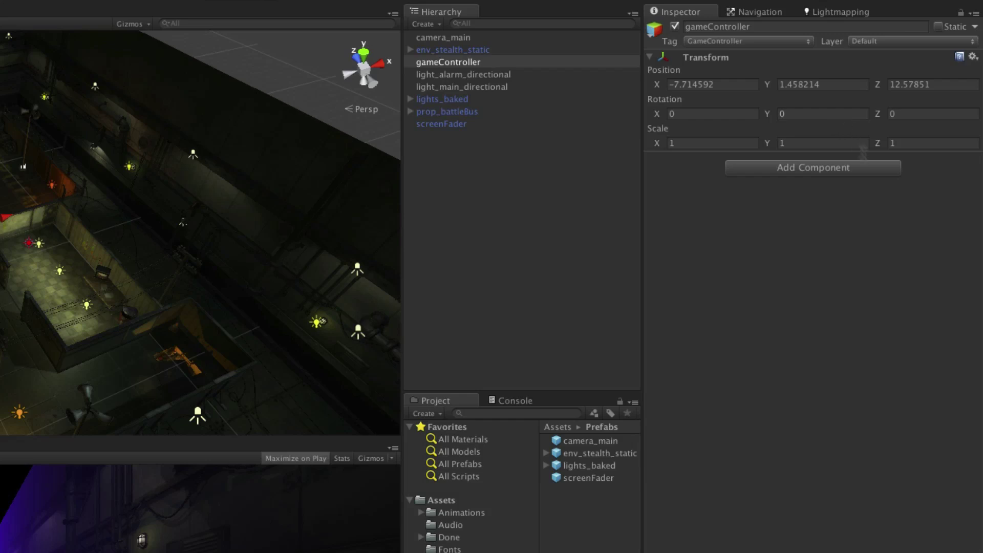
- Add an Audio Source component to gameController
{"action": "left_click", "coordinate": [836, 169]}
{"action": "left_click", "coordinate": [800, 297]}
{"action": "left_click", "coordinate": [825, 251]}
- Assign the music_normal clip, enable Loop and set volume to 0.8
{"action": "left_click", "coordinate": [467, 527]}
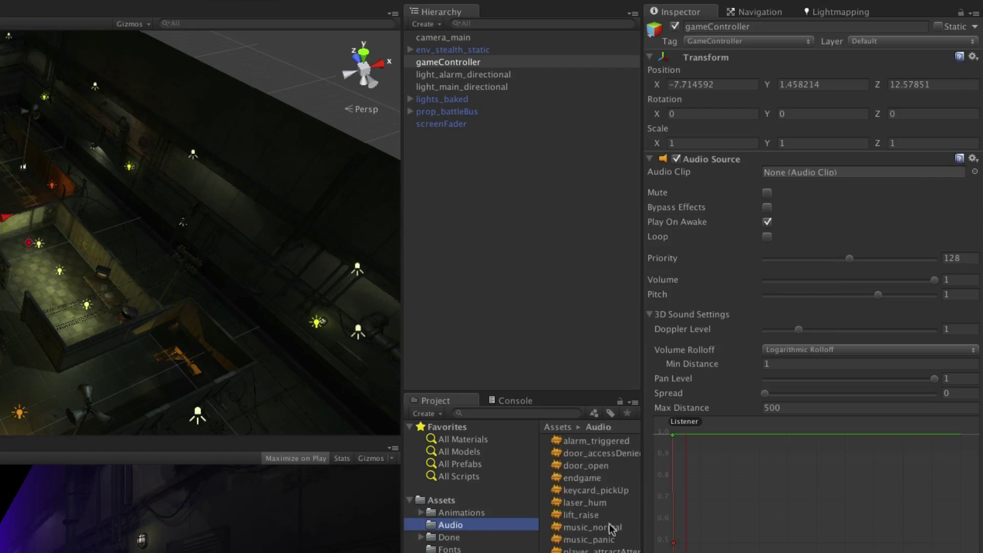
{"action": "left_click", "coordinate": [578, 528]}
{"action": "left_click_drag", "start_coordinate": [581, 529], "coordinate": [776, 173]}
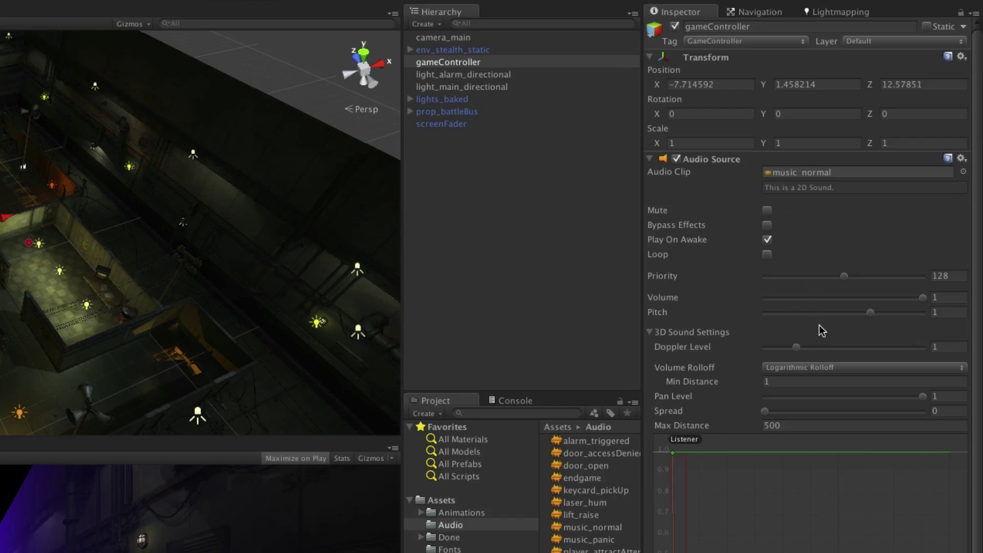
{"action": "left_click", "coordinate": [767, 254]}
{"action": "left_click", "coordinate": [915, 299]}
{"action": "type", "text": "0.8"}
{"action": "key", "text": "Return"}
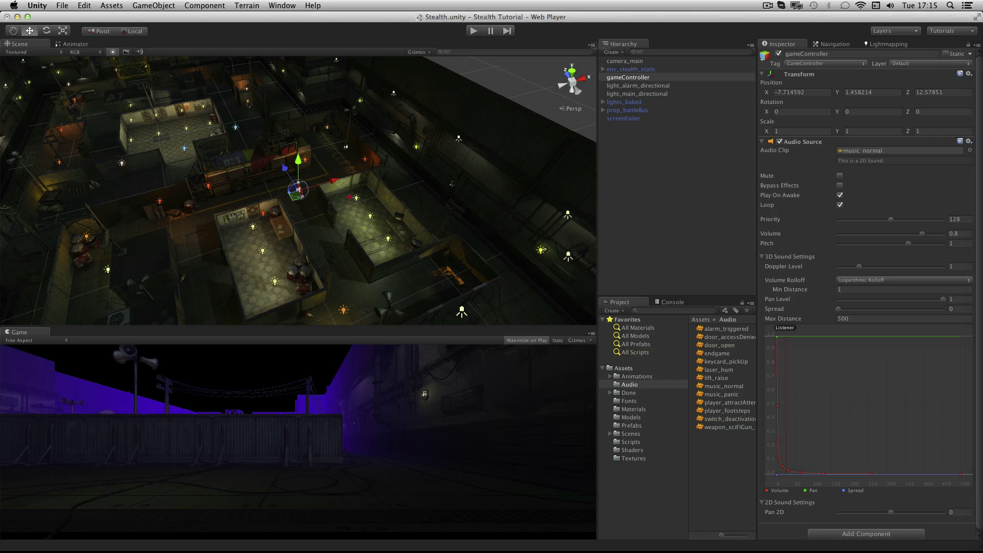
- Create another empty object named secondaryMusic
{"action": "left_click", "coordinate": [153, 5]}
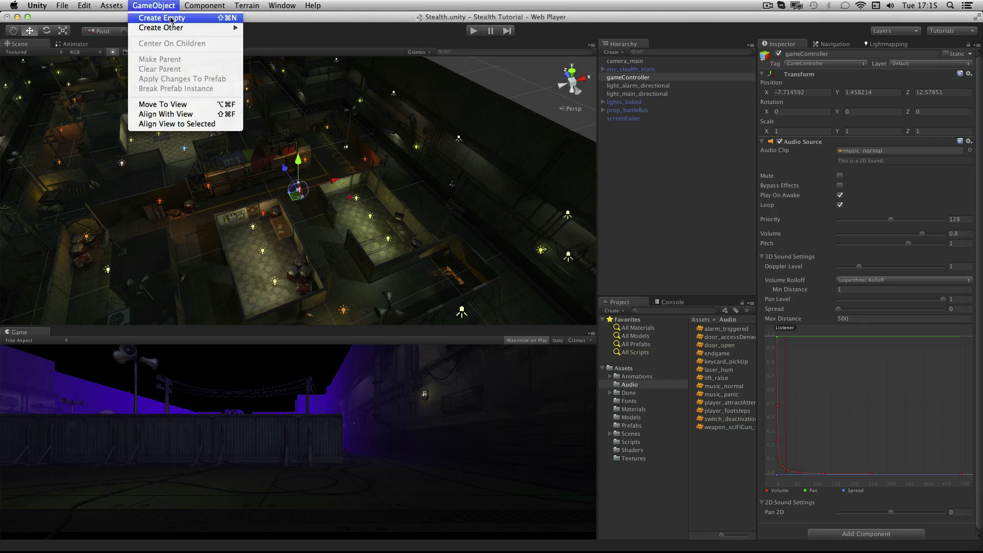
{"action": "left_click", "coordinate": [171, 19]}
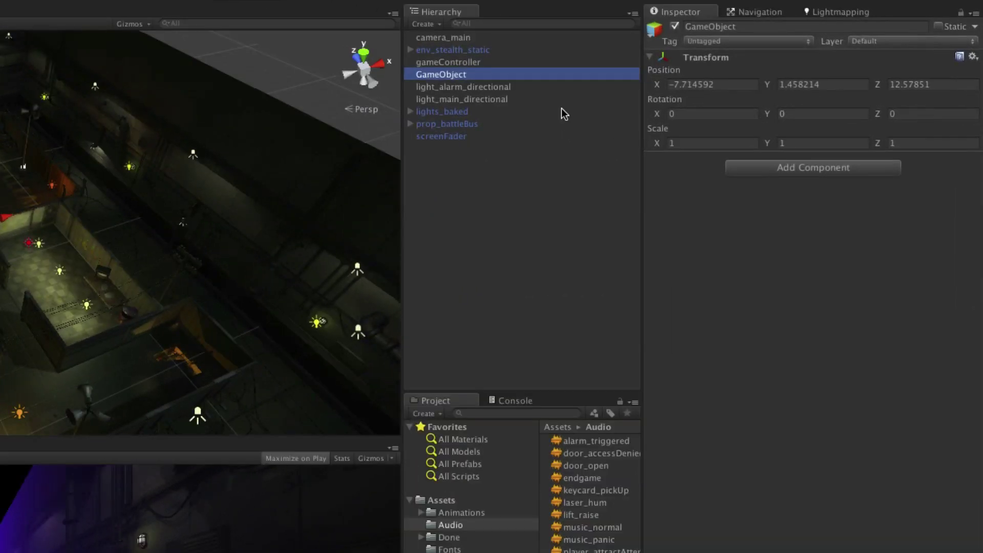
{"action": "key", "text": "Return"}
{"action": "type", "text": "secondaryMusic"}
{"action": "key", "text": "Return"}
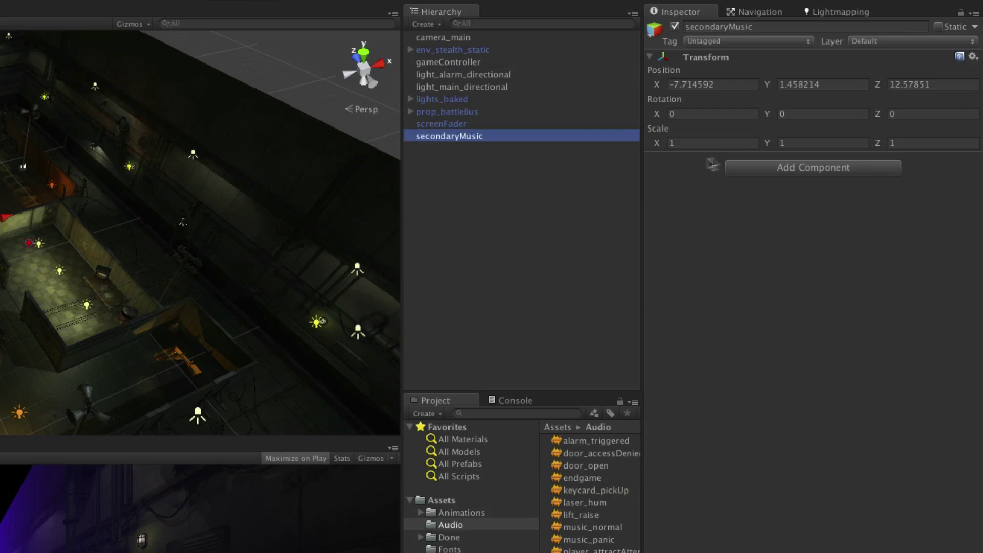
- Parent secondaryMusic under gameController and expand gameController in the Hierarchy
{"action": "left_click_drag", "start_coordinate": [454, 137], "coordinate": [469, 65]}
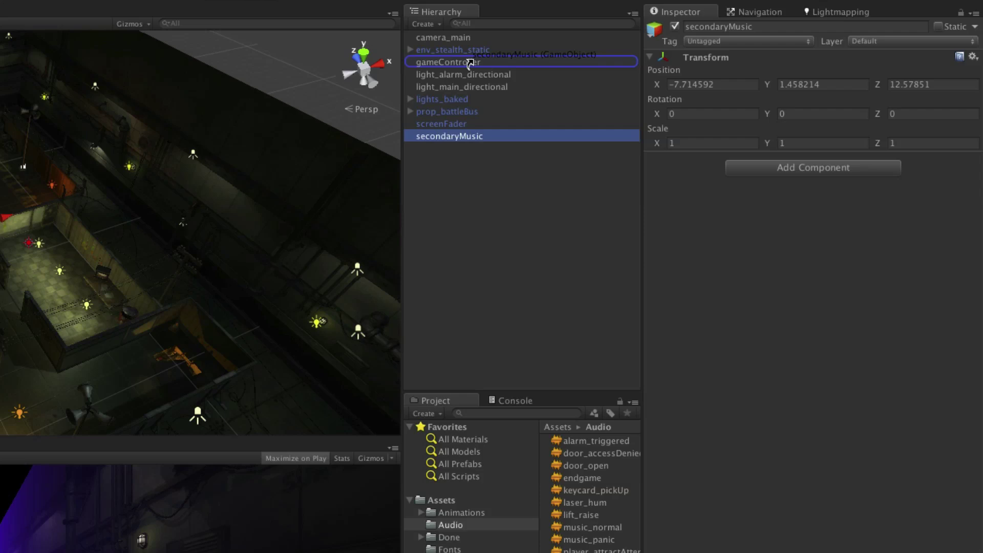
{"action": "left_click_drag", "start_coordinate": [469, 66], "coordinate": [469, 64]}
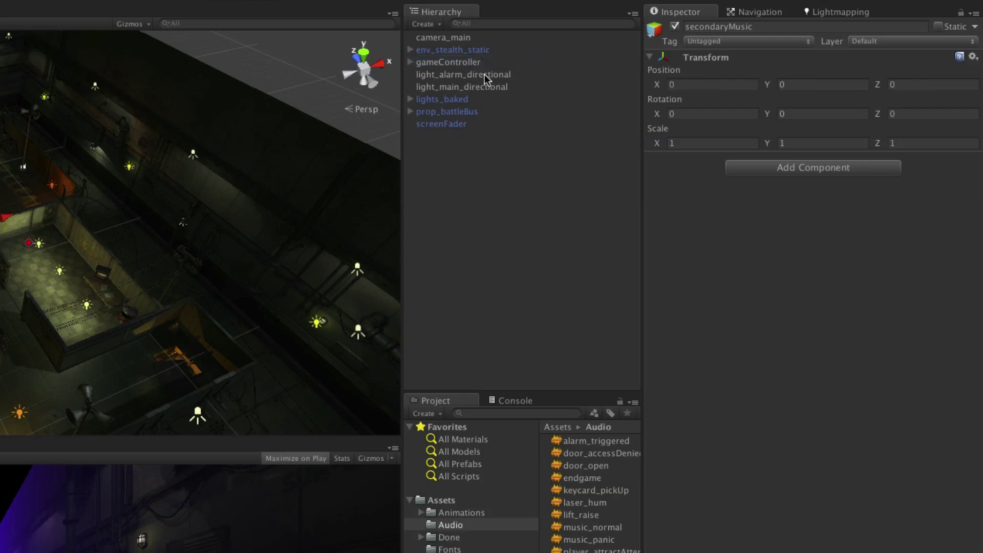
{"action": "left_click", "coordinate": [411, 63]}
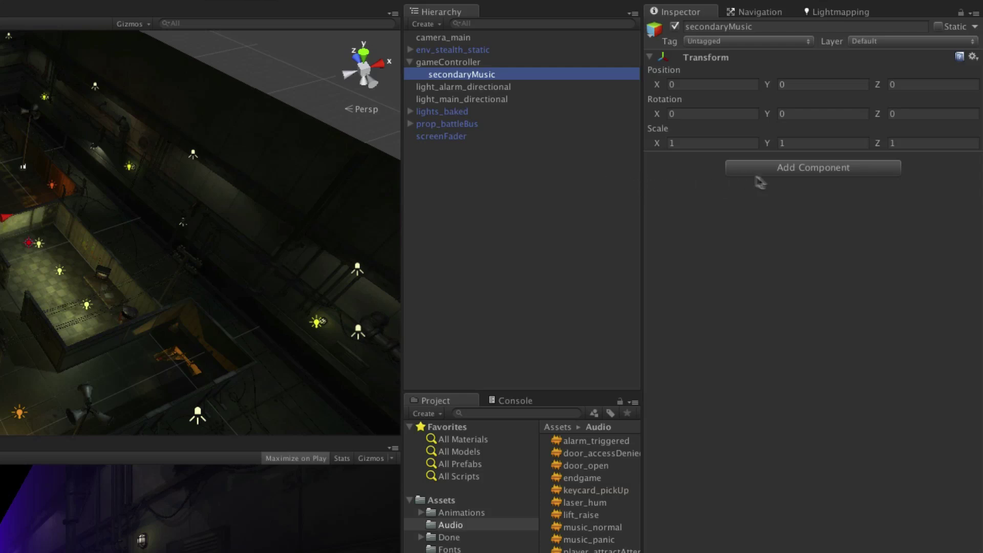
- Add an Audio Source component to secondaryMusic
{"action": "left_click", "coordinate": [841, 172]}
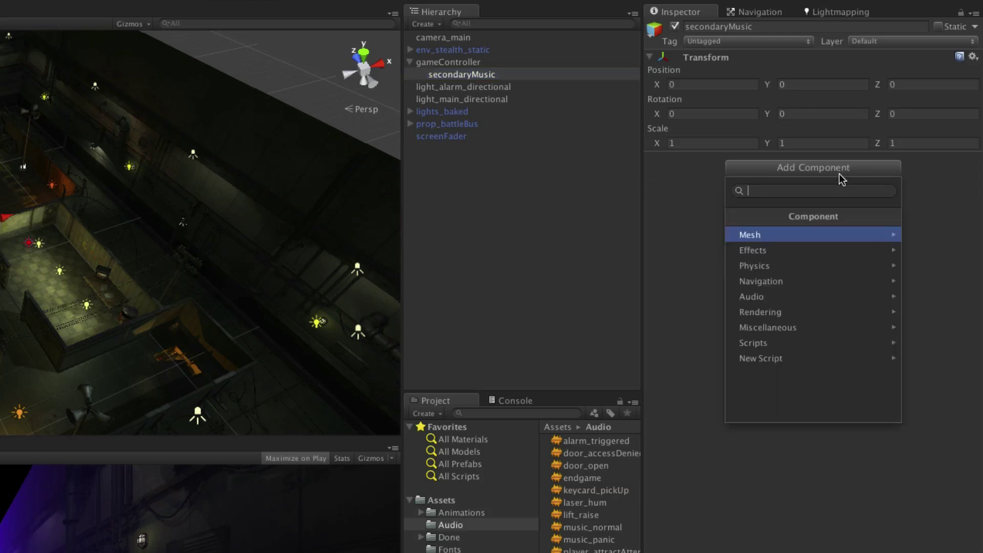
{"action": "left_click", "coordinate": [770, 298]}
{"action": "left_click", "coordinate": [803, 249]}
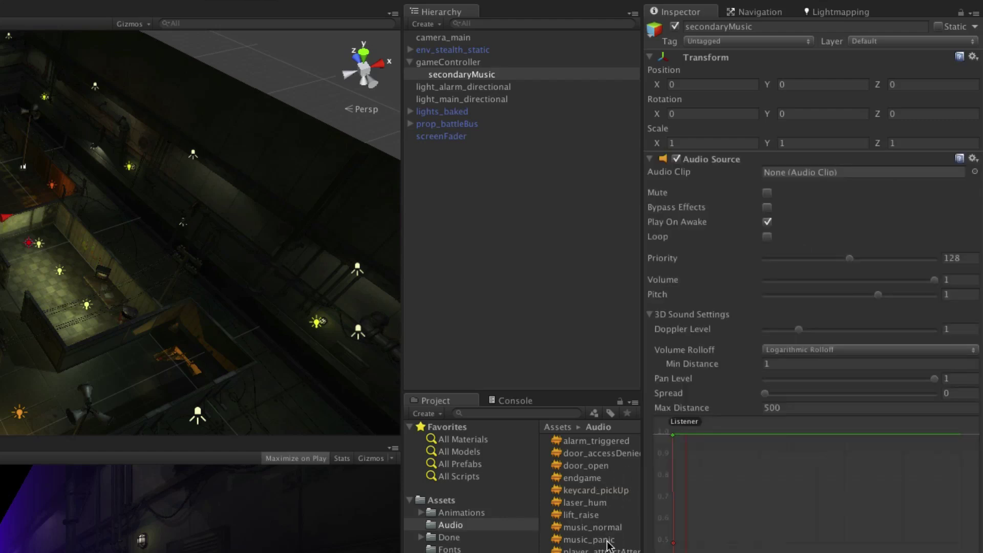
- Assign the music_panic clip, enable Loop and bring volume down to 0
{"action": "left_click_drag", "start_coordinate": [607, 542], "coordinate": [812, 171]}
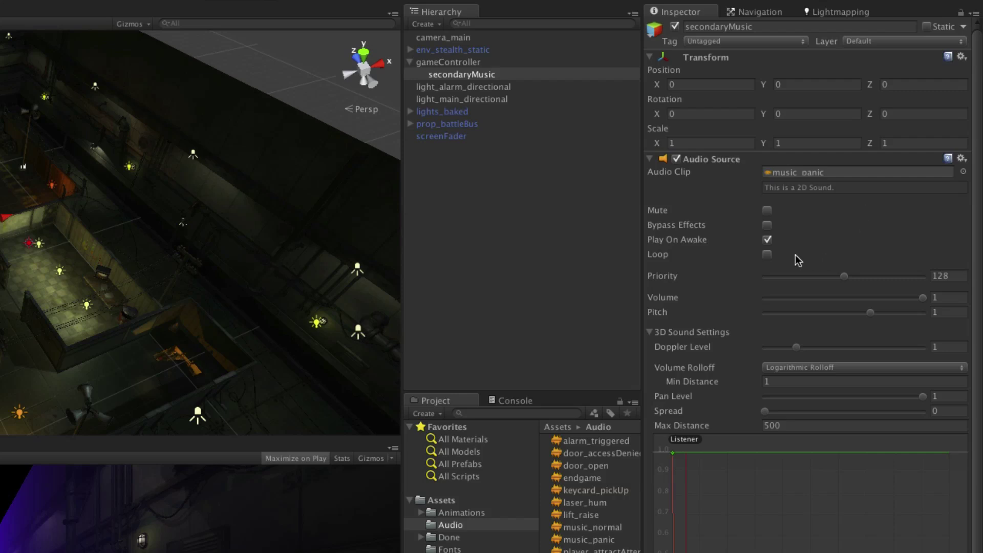
{"action": "left_click", "coordinate": [767, 254]}
{"action": "left_click_drag", "start_coordinate": [921, 300], "coordinate": [755, 303]}
- Attach a new C# script named LastPlayerSighting to gameController
{"action": "left_click", "coordinate": [483, 63]}
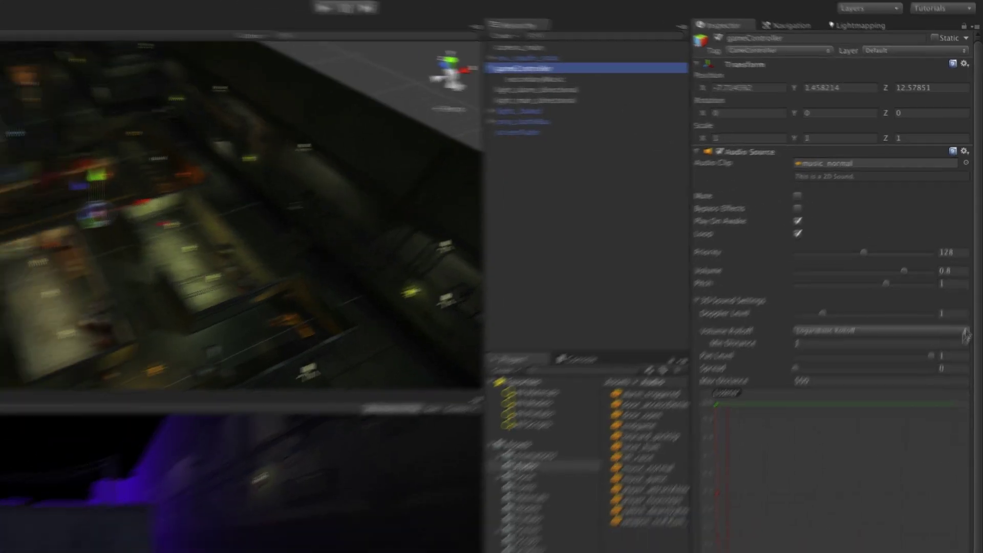
{"action": "scroll", "coordinate": [980, 162], "scroll_direction": "down", "scroll_amount": 1}
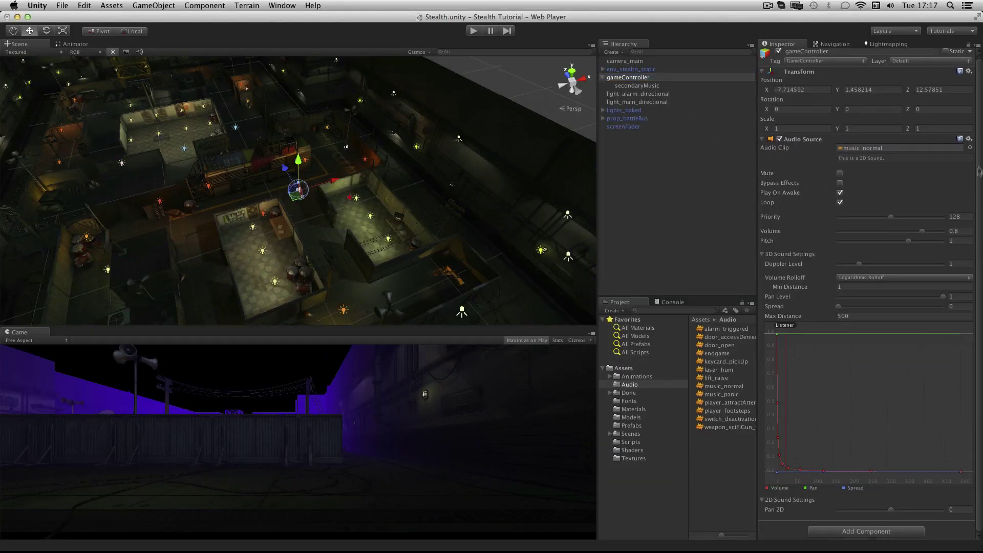
{"action": "left_click", "coordinate": [904, 532]}
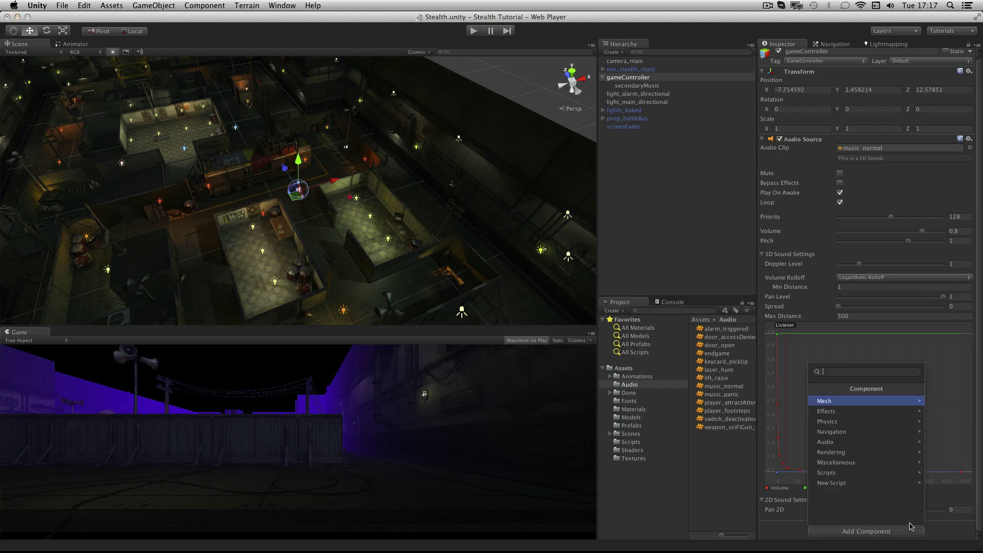
{"action": "left_click", "coordinate": [860, 482]}
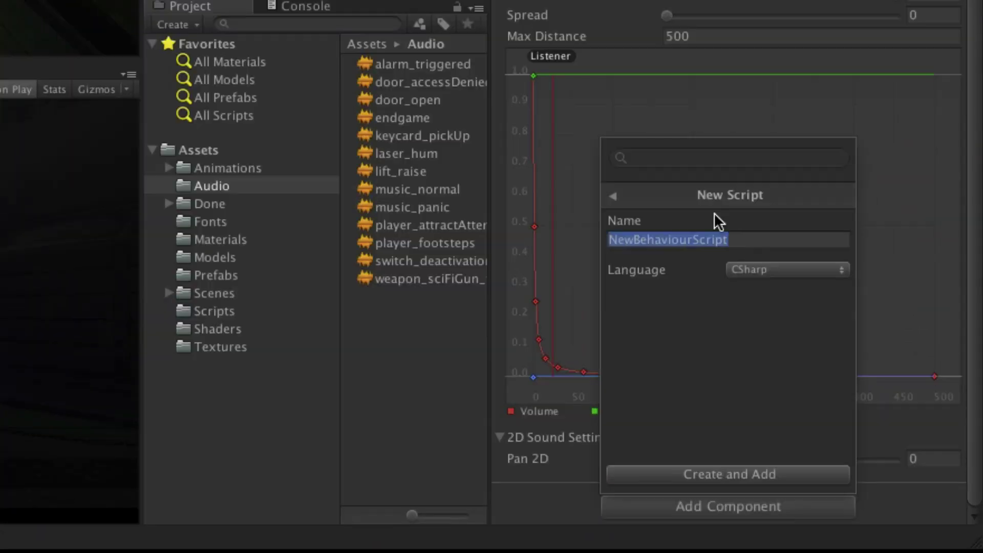
{"action": "type", "text": "LastPlayerSighting"}
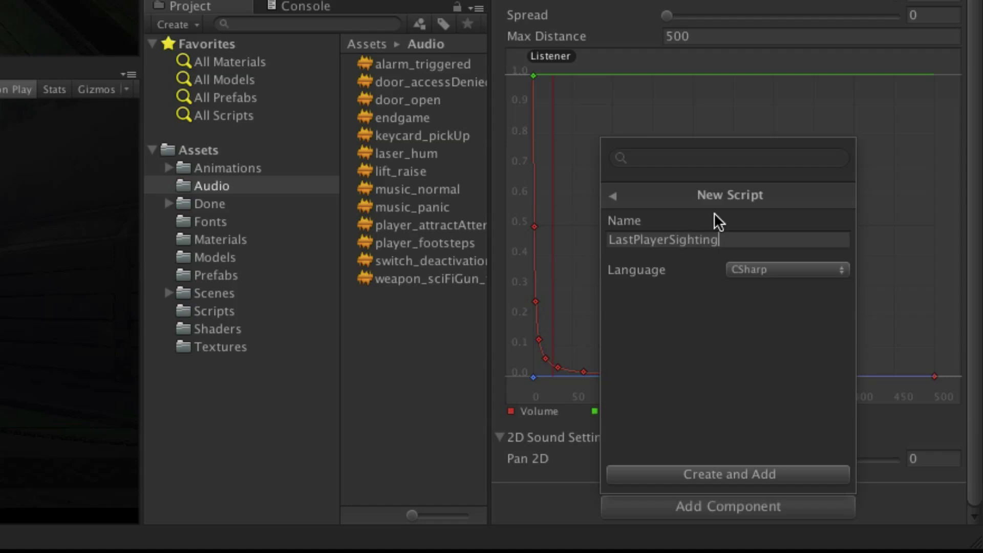
{"action": "key", "text": "Return"}
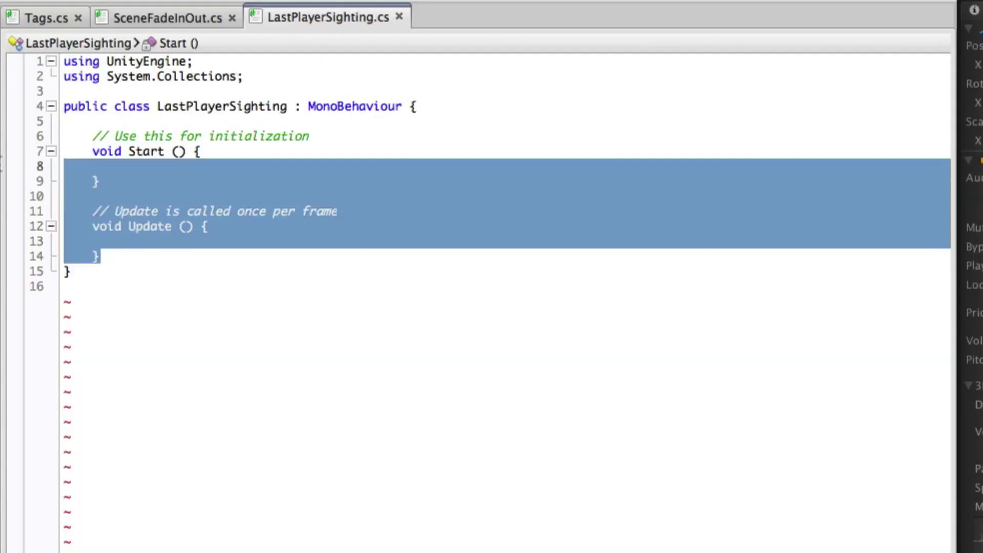
- Delete the default Start and Update methods and put the class brace on its own line
{"action": "key", "text": "shift+Up"}
{"action": "key", "text": "shift+Up"}
{"action": "key", "text": "BackSpace"}
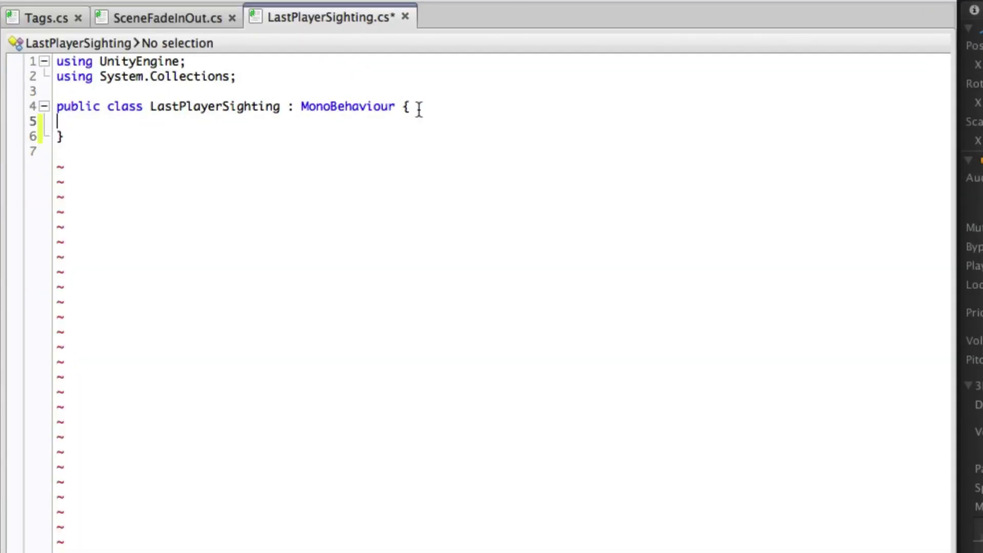
{"action": "left_click", "coordinate": [406, 107]}
{"action": "key", "text": "Return"}
{"action": "left_click", "coordinate": [329, 134]}
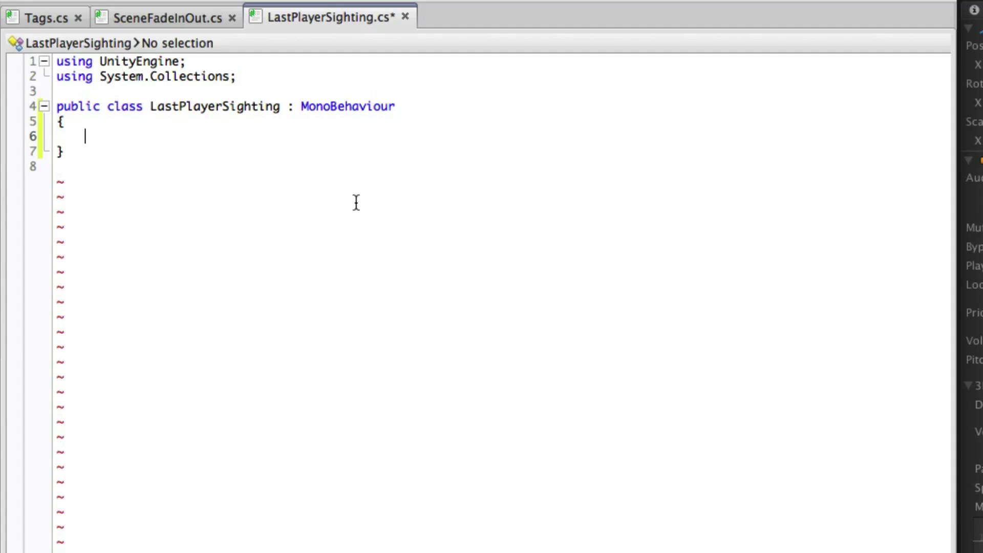
{"action": "type", "text": "public Vector3 "}
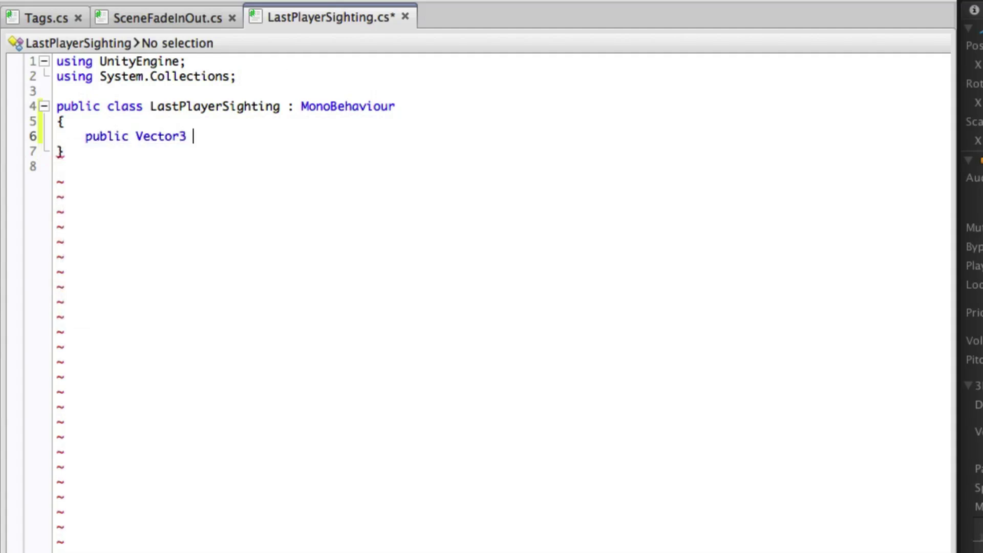
{"action": "type", "text": "position "}
{"action": "type", "text": "= new Vector3(1000f, 100f,"}
- Declare public Vector3 fields position and resetPosition, both set to 1000f
{"action": "key", "text": "BackSpace"}
{"action": "key", "text": "BackSpace"}
{"action": "key", "text": "BackSpace"}
{"action": "type", "text": "0f, 1000f)"}
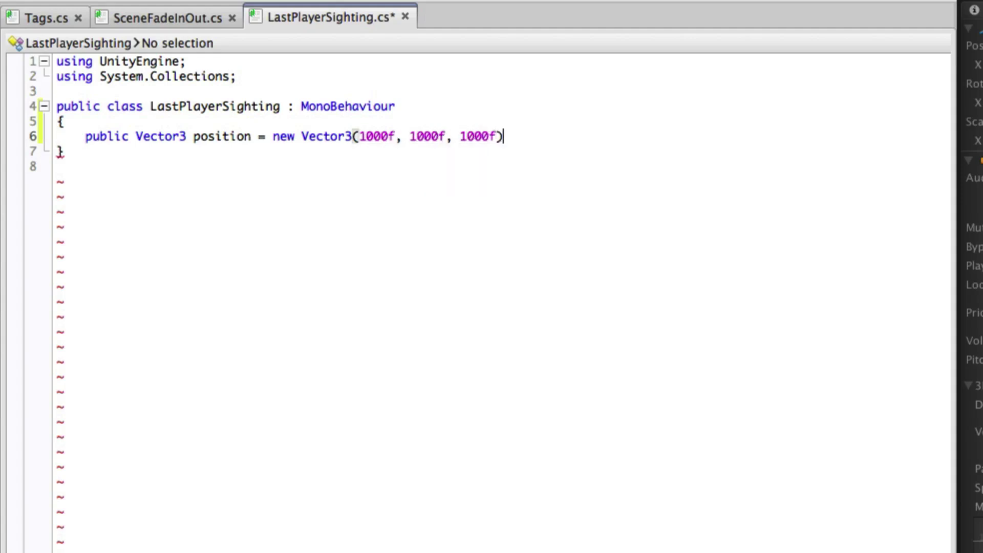
{"action": "type", "text": ";"}
{"action": "key", "text": "Return"}
{"action": "type", "text": "public Vectpr"}
{"action": "key", "text": "BackSpace"}
{"action": "key", "text": "BackSpace"}
{"action": "type", "text": "or3 resetPosition = new"}
{"action": "key", "text": "Return"}
{"action": "type", "text": "(1000f, 1000f, 1000f);"}
{"action": "key", "text": "Return"}
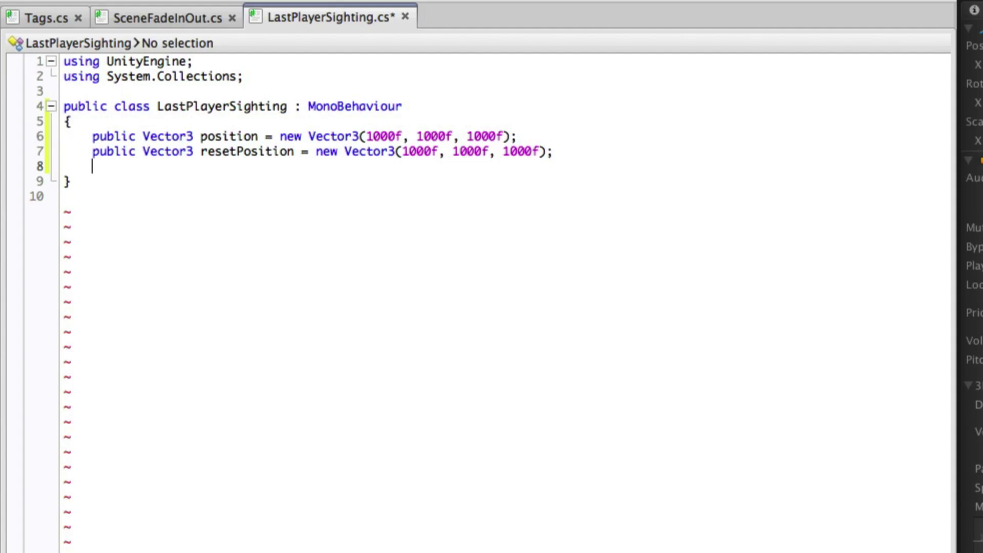
{"action": "type", "text": "public d"}
- Declare floats lightHighIntensity 0.25f, lightLowIntensity 0f, fadeSpeed 7f and musicFadeSpeed 1f
{"action": "key", "text": "BackSpace"}
{"action": "type", "text": "float lightHighIntensity = 0.25f;"}
{"action": "key", "text": "Return"}
{"action": "type", "text": "public float low"}
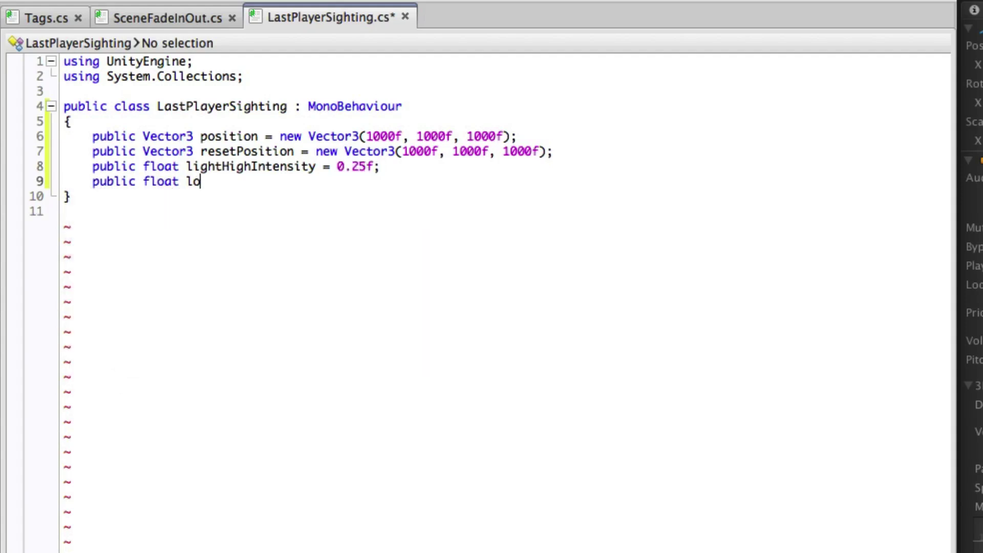
{"action": "key", "text": "BackSpace"}
{"action": "key", "text": "BackSpace"}
{"action": "type", "text": "ightLowIntensity = 0f;"}
{"action": "key", "text": "Return"}
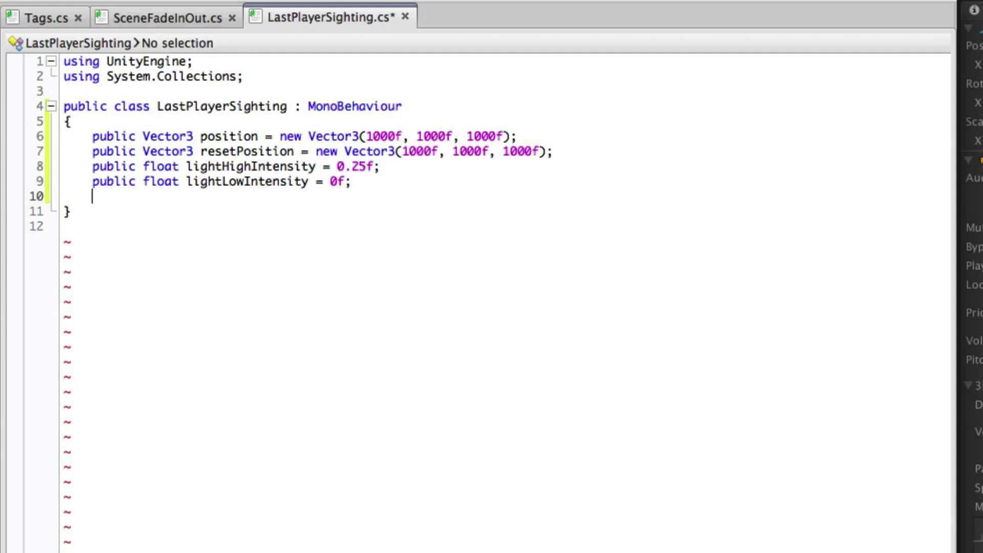
{"action": "type", "text": "public float fadeSpeed"}
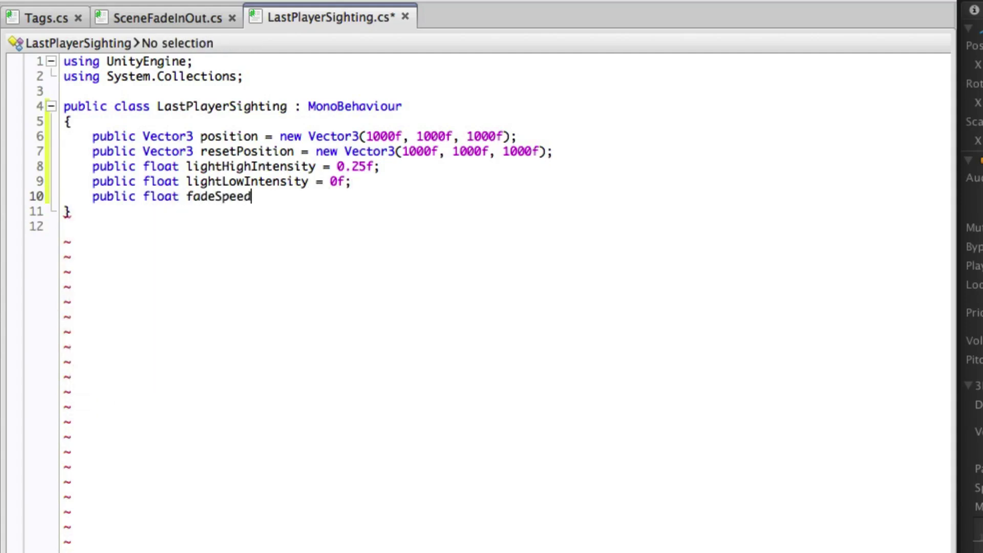
{"action": "type", "text": " = 7f;"}
{"action": "key", "text": "Return"}
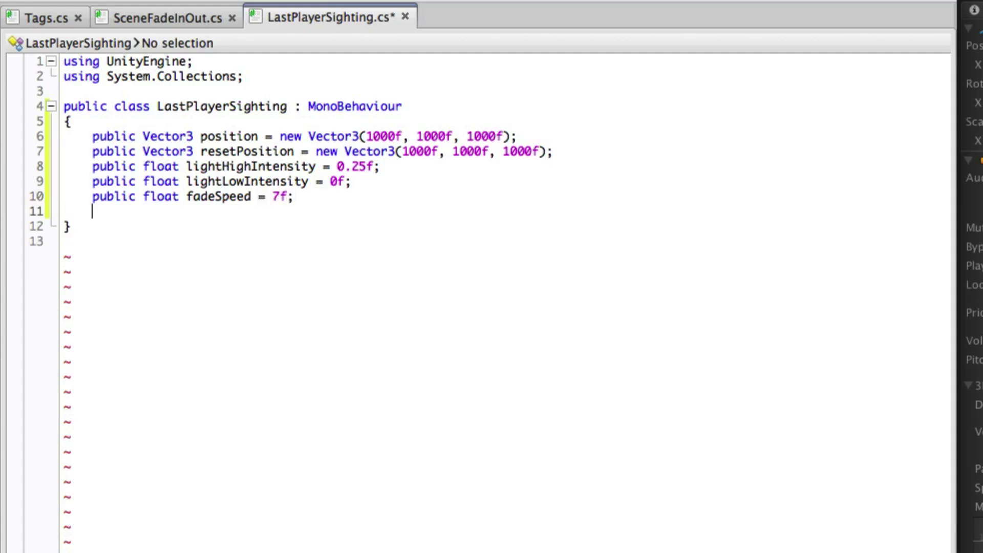
{"action": "type", "text": "public float musicF"}
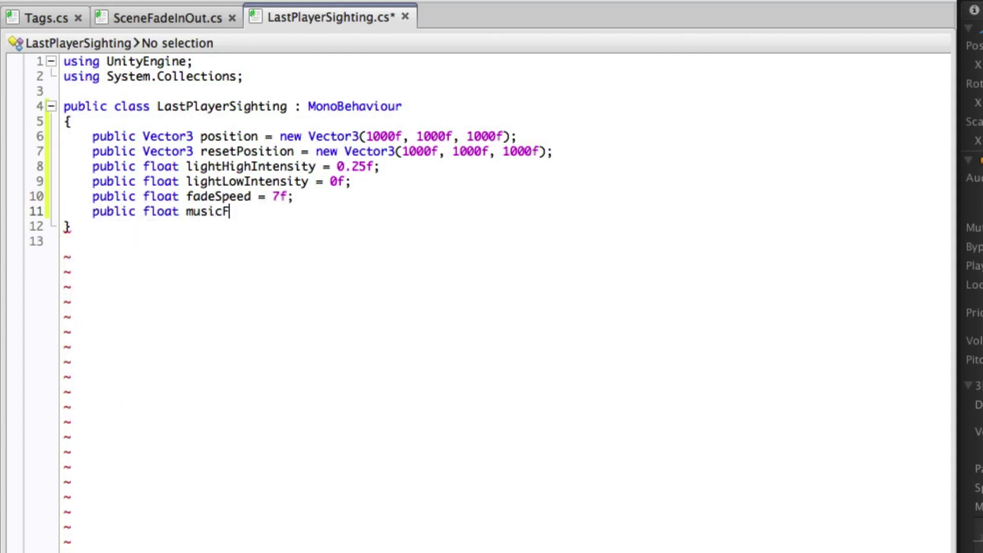
{"action": "type", "text": "adeSpeed = 1f;"}
{"action": "key", "text": "Return"}
{"action": "key", "text": "Return"}
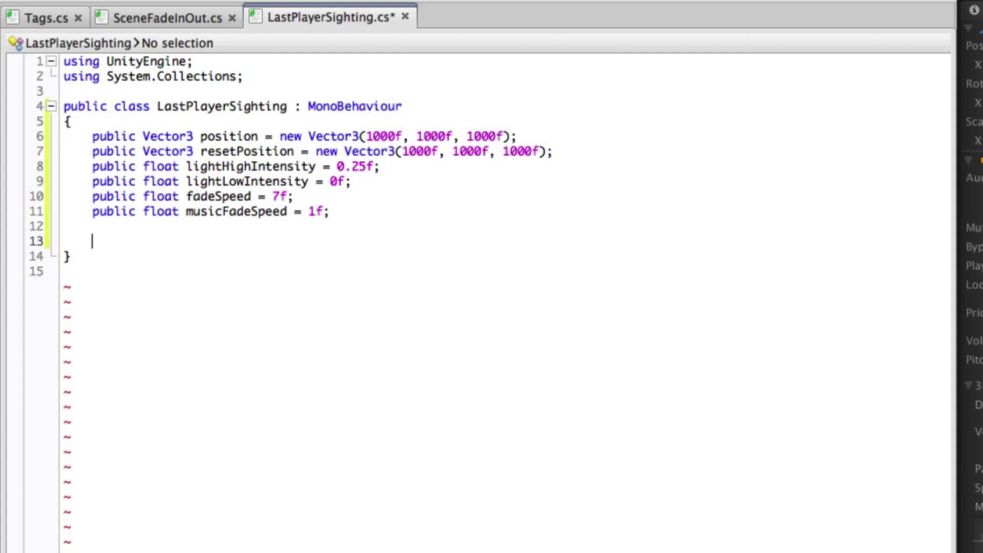
{"action": "type", "text": "private AlarmLight"}
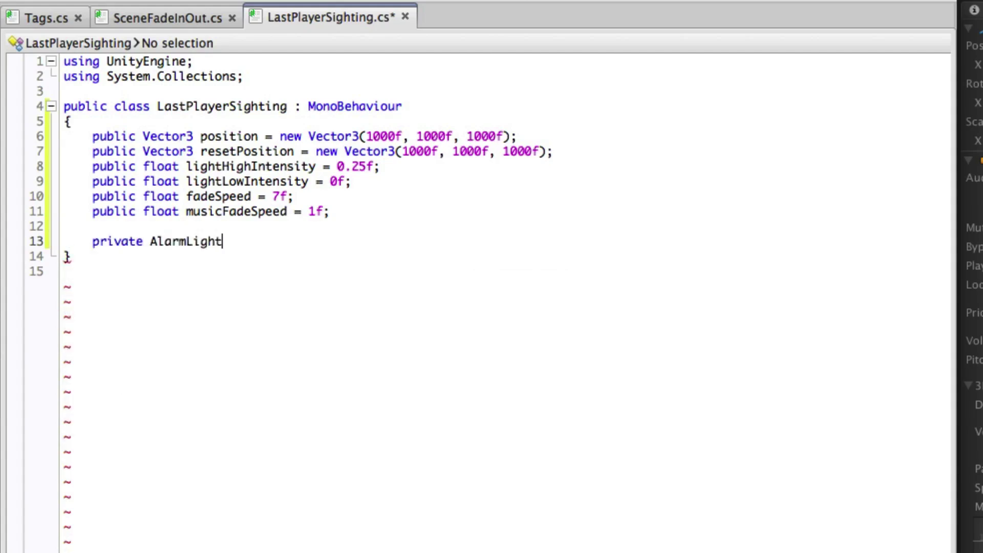
{"action": "type", "text": " alarm;"}
- Declare private fields AlarmLight alarm, Light mainLight and AudioSource panicAudio
{"action": "key", "text": "Return"}
{"action": "key", "text": "Return"}
{"action": "key", "text": "Up"}
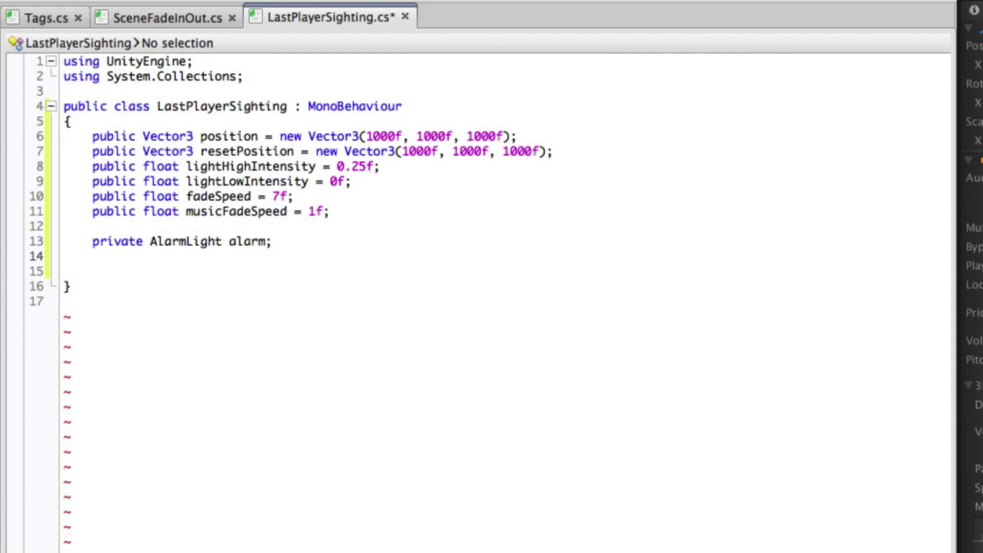
{"action": "type", "text": "private "}
{"action": "type", "text": "Light mainLight;"}
{"action": "key", "text": "Return"}
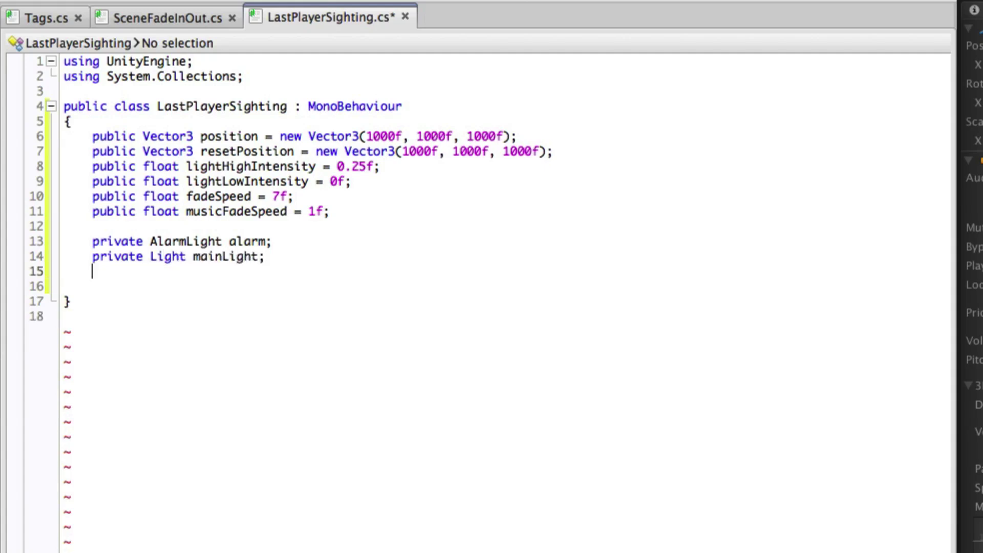
{"action": "type", "text": "private AudioSp"}
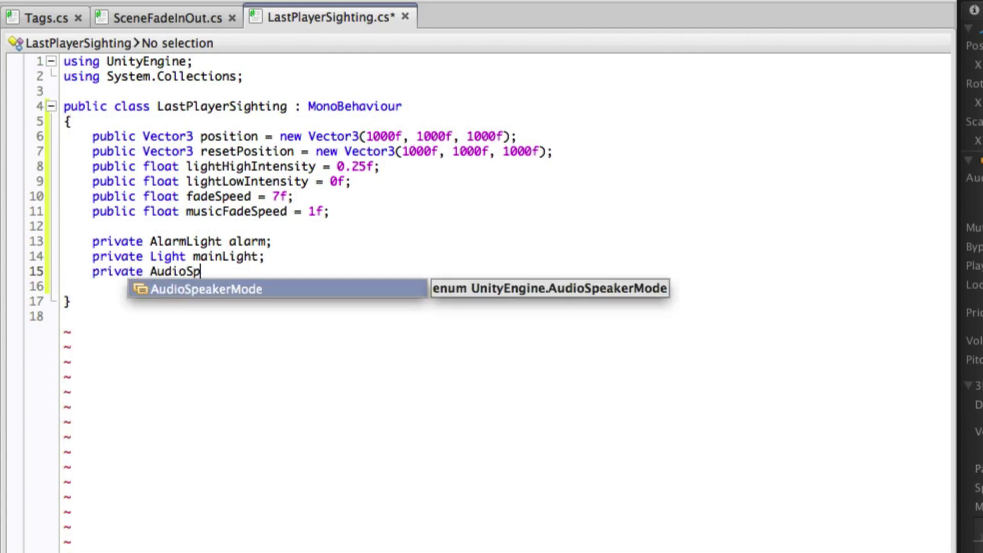
{"action": "key", "text": "BackSpace"}
{"action": "key", "text": "Return"}
{"action": "type", "text": "panicAudio;"}
{"action": "key", "text": "Return"}
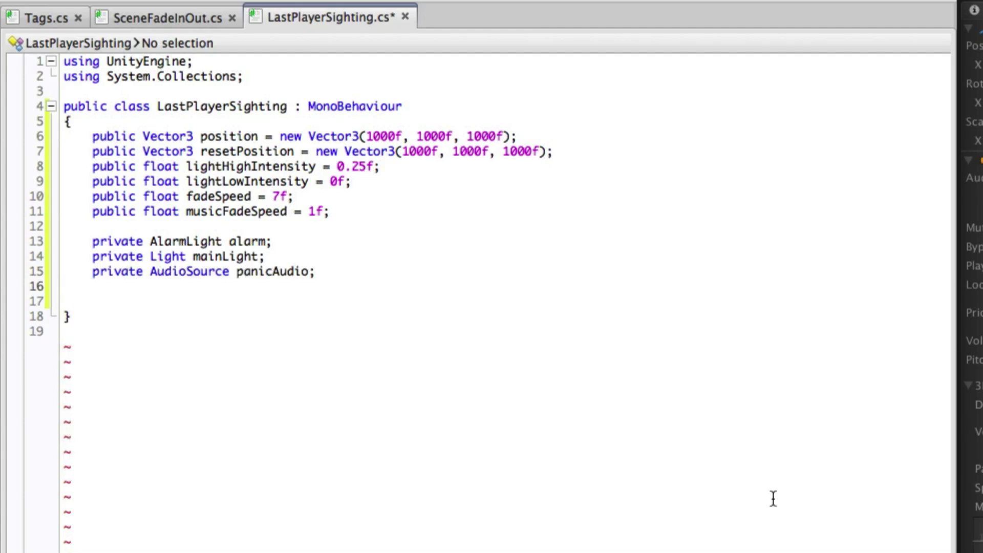
{"action": "type", "text": "private AudioSp"}
- Declare a private AudioSource[] sirens array and add an empty Awake method
{"action": "key", "text": "BackSpace"}
{"action": "key", "text": "BackSpace"}
{"action": "type", "text": "S"}
{"action": "key", "text": "Return"}
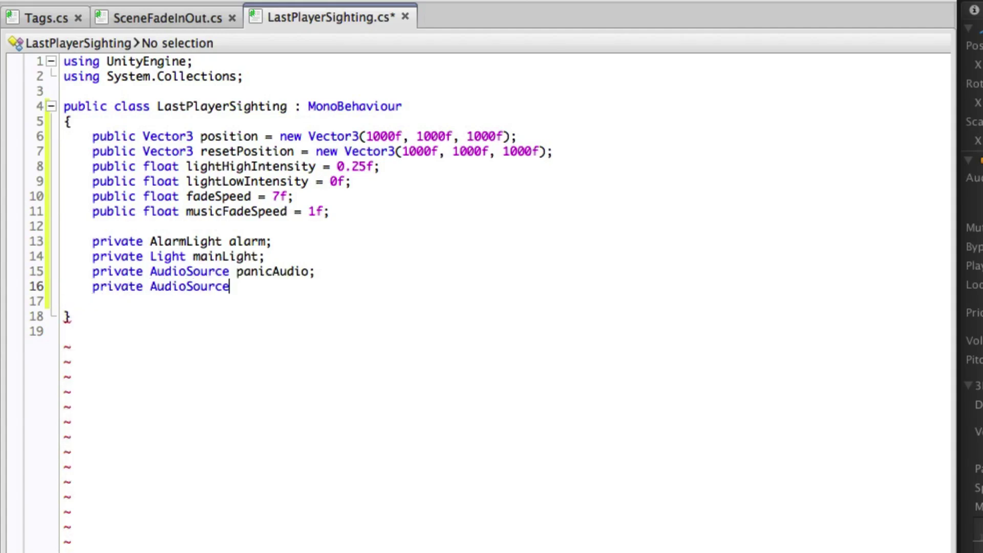
{"action": "type", "text": "[] sirens;"}
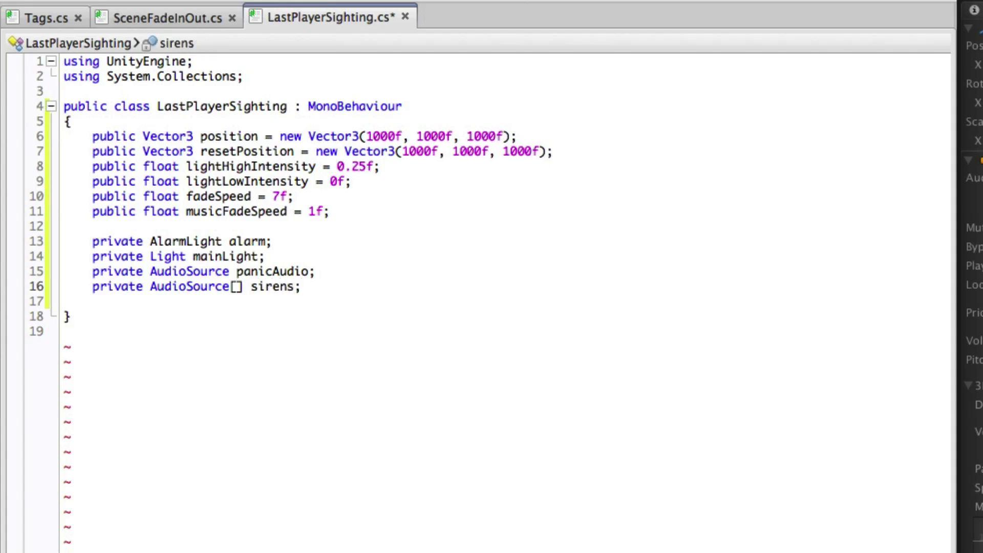
{"action": "key", "text": "Return"}
{"action": "key", "text": "Return"}
{"action": "type", "text": "void Awake()"}
{"action": "key", "text": "Return"}
{"action": "type", "text": "{}"}
- In Awake, get alarm's AlarmLight component via FindGameObjectWithTag
{"action": "key", "text": "Left"}
{"action": "key", "text": "Return"}
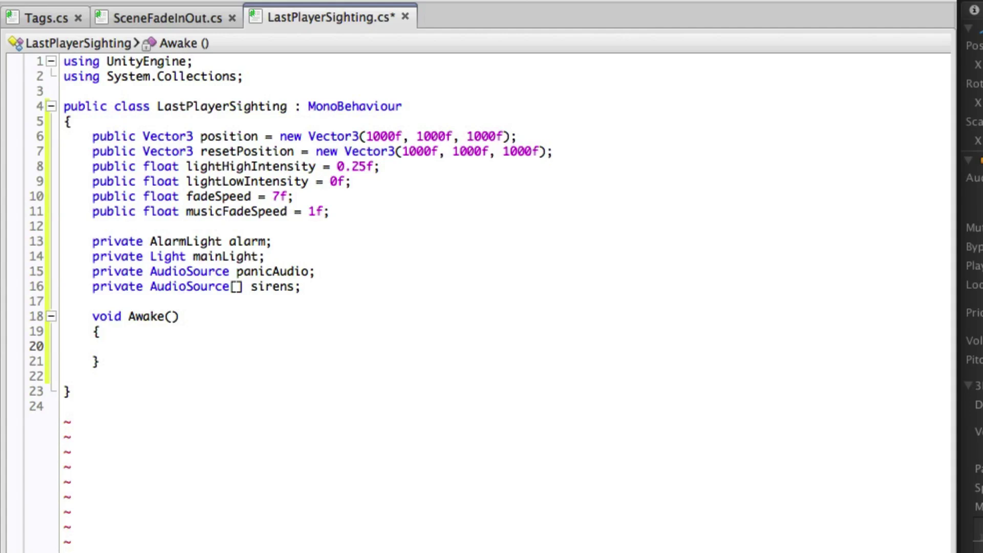
{"action": "type", "text": "alarm = "}
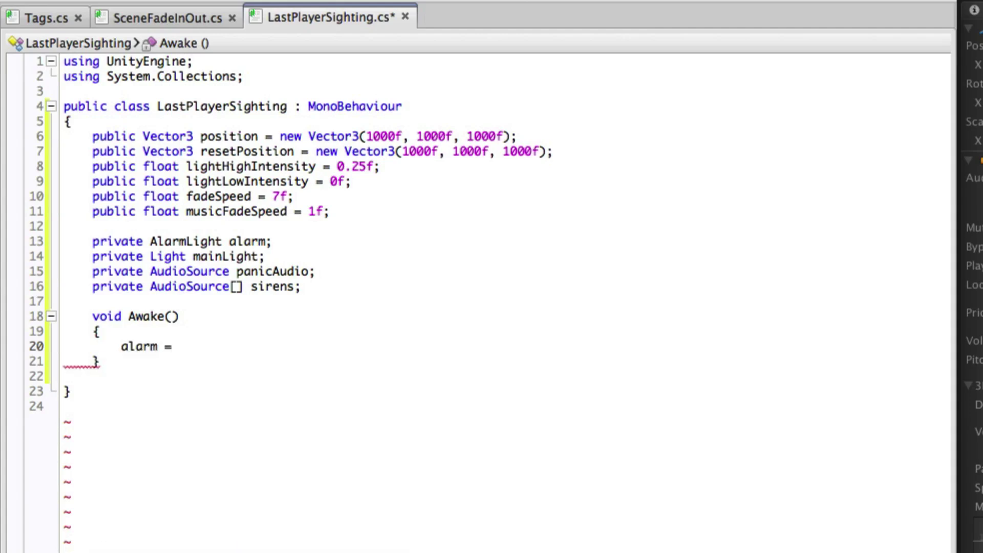
{"action": "type", "text": "Ga"}
{"action": "key", "text": "Return"}
{"action": "type", "text": ".F"}
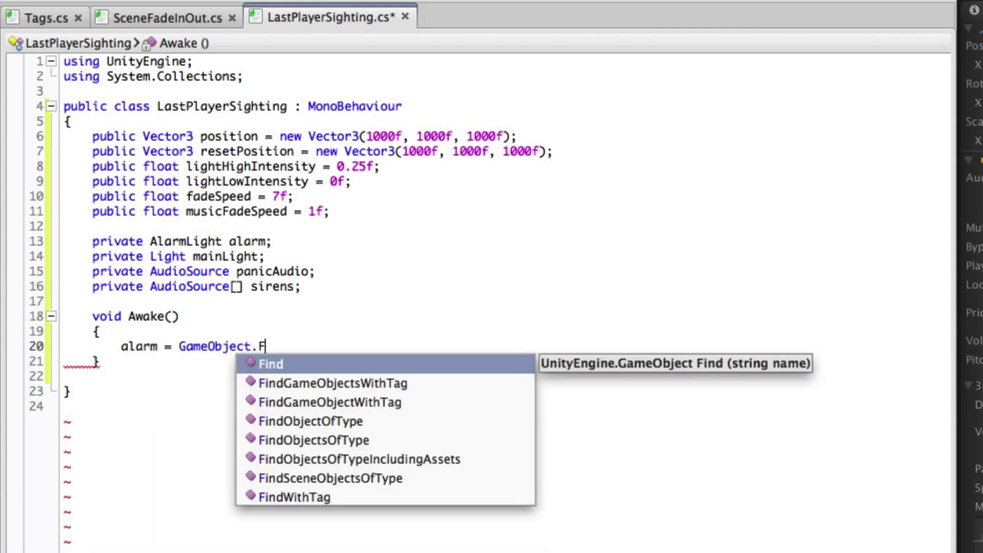
{"action": "key", "text": "Down"}
{"action": "key", "text": "Down"}
{"action": "key", "text": "Return"}
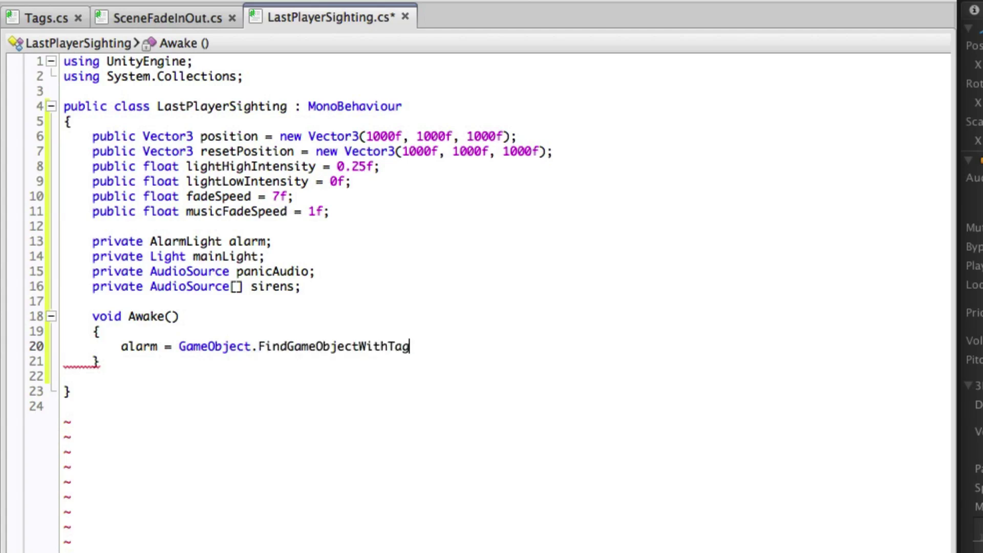
{"action": "type", "text": "(Tags.a"}
{"action": "key", "text": "Return"}
{"action": "type", "text": ")"}
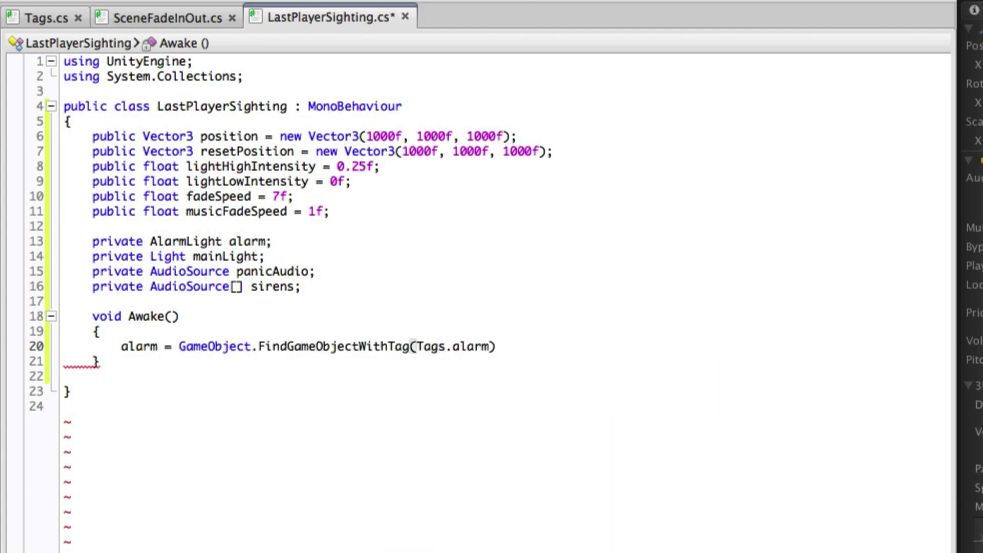
{"action": "type", "text": ".Get"}
{"action": "key", "text": "Up"}
{"action": "key", "text": "Up"}
{"action": "key", "text": "Up"}
{"action": "key", "text": "Up"}
{"action": "key", "text": "Return"}
{"action": "type", "text": "<"}
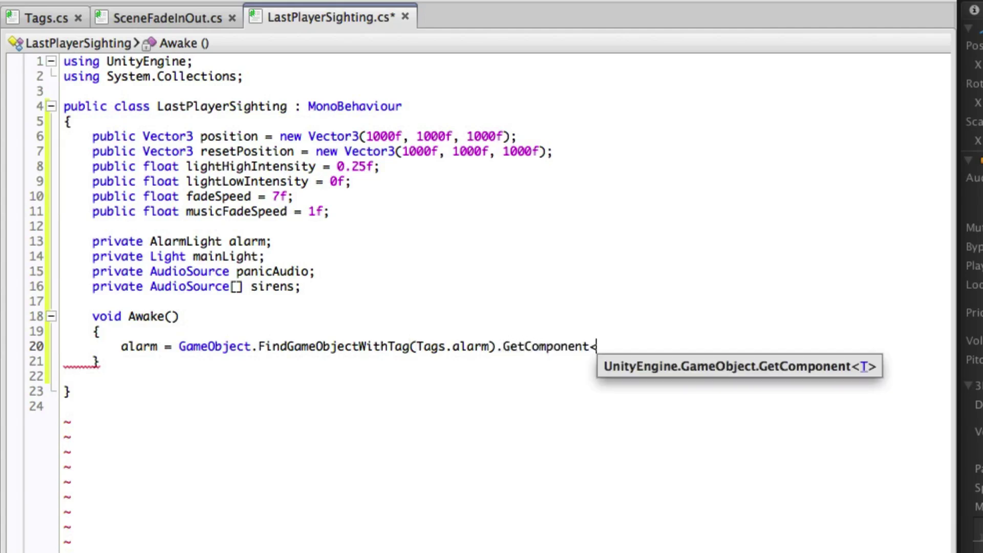
{"action": "type", "text": "Alarm"}
{"action": "key", "text": "Return"}
{"action": "type", "text": ">();"}
{"action": "key", "text": "Return"}
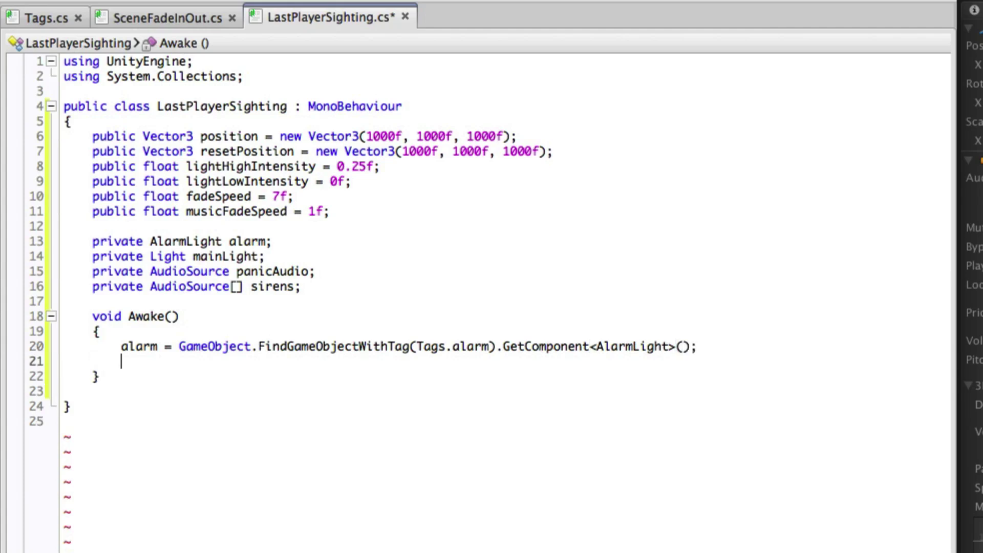
{"action": "type", "text": "main"}
- Get mainLight's light from its tagged object, and parent secondaryMusic under gameController
{"action": "key", "text": "Return"}
{"action": "type", "text": "= Gam"}
{"action": "key", "text": "Return"}
{"action": "type", "text": ".Fi"}
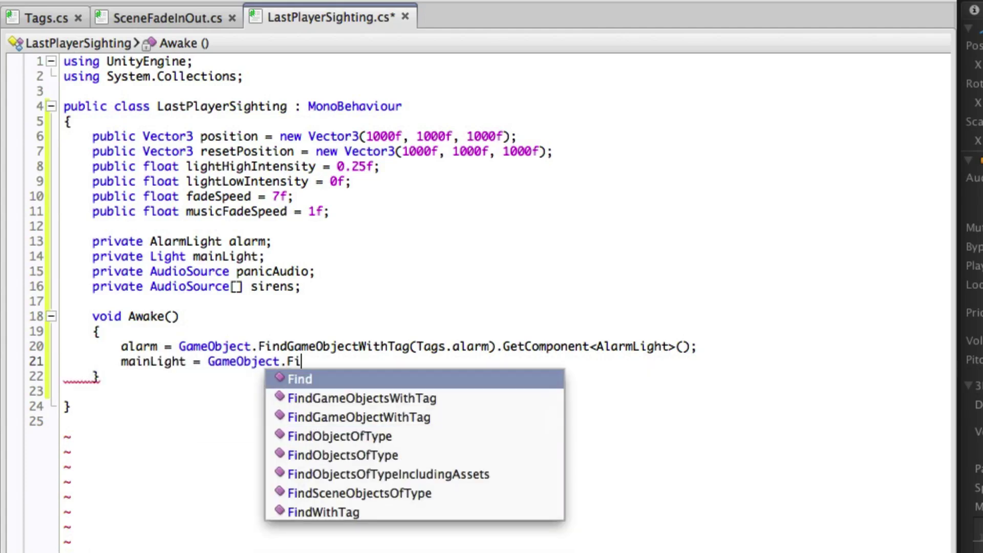
{"action": "key", "text": "Down"}
{"action": "key", "text": "Return"}
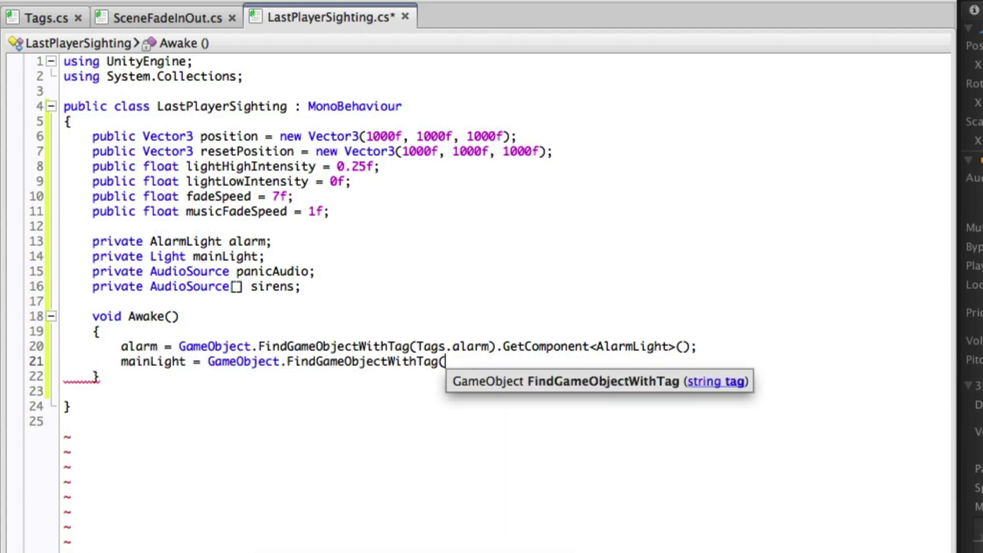
{"action": "type", "text": "(Tags.m"}
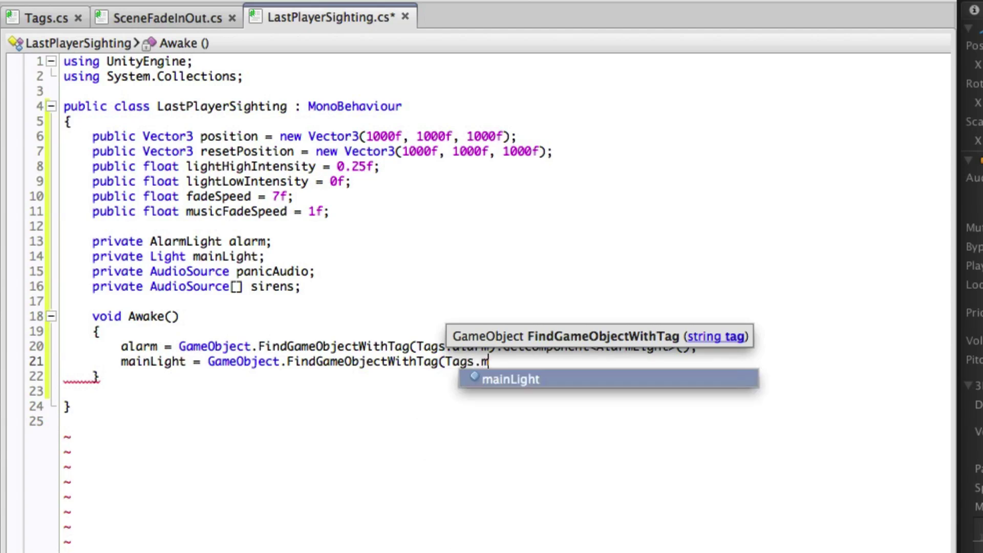
{"action": "key", "text": "Return"}
{"action": "type", "text": ").li"}
{"action": "key", "text": "Return"}
{"action": "type", "text": ";"}
{"action": "key", "text": "Return"}
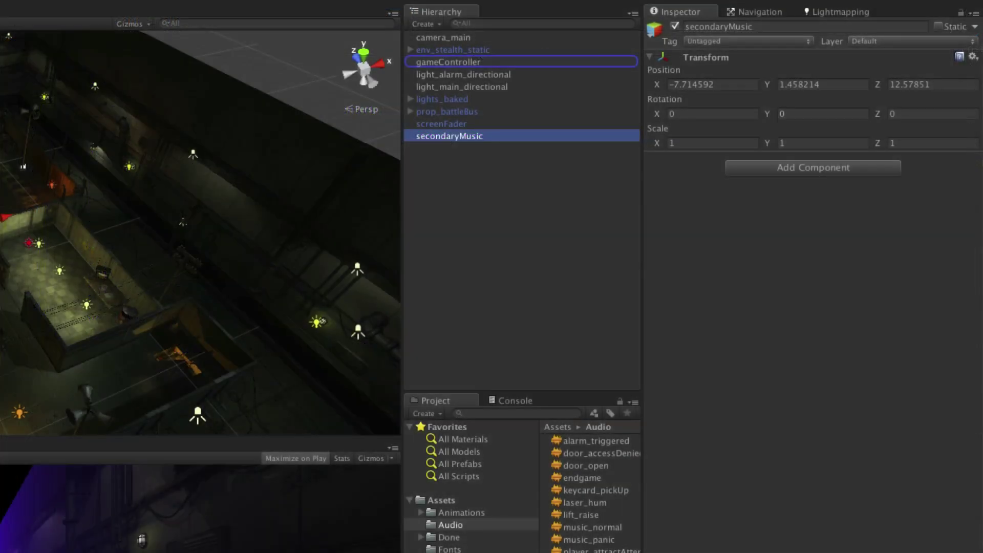
{"action": "left_click_drag", "start_coordinate": [470, 58], "coordinate": [471, 61]}
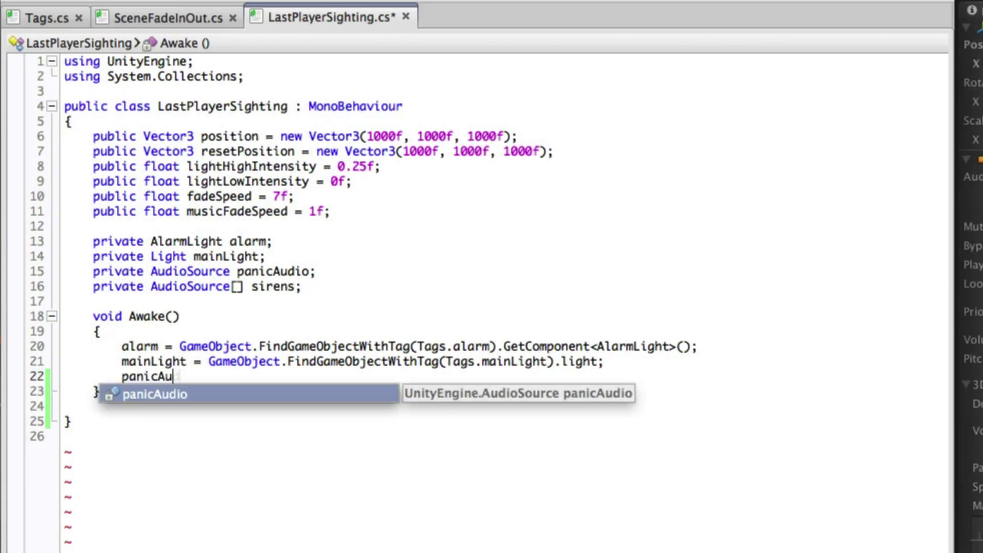
{"action": "type", "text": "io = transform.Find (\"secondaryMusic\").a"}
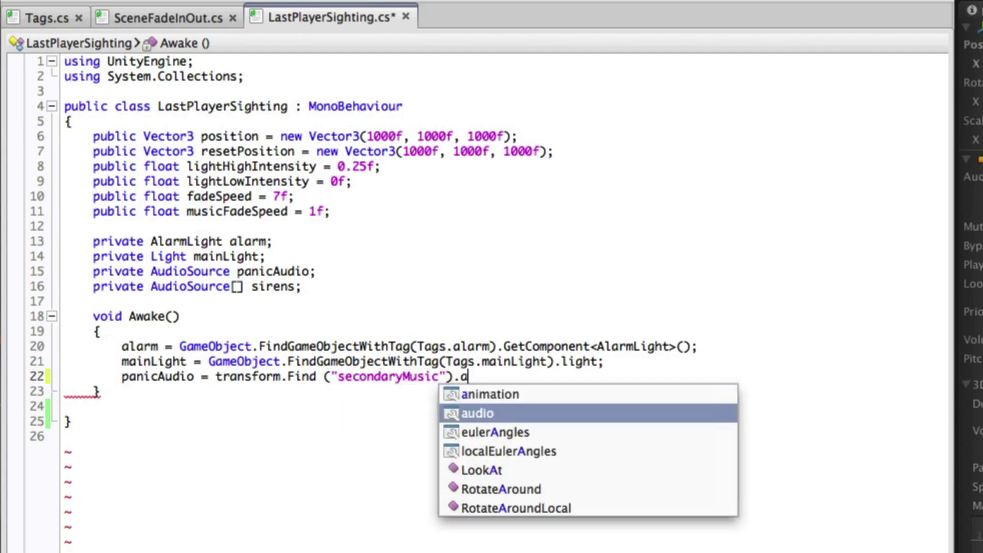
{"action": "type", "text": "udio;"}
- Finish the Awake line panicAudio = transform.Find('secondaryMusic').audio;
{"action": "key", "text": "Return"}
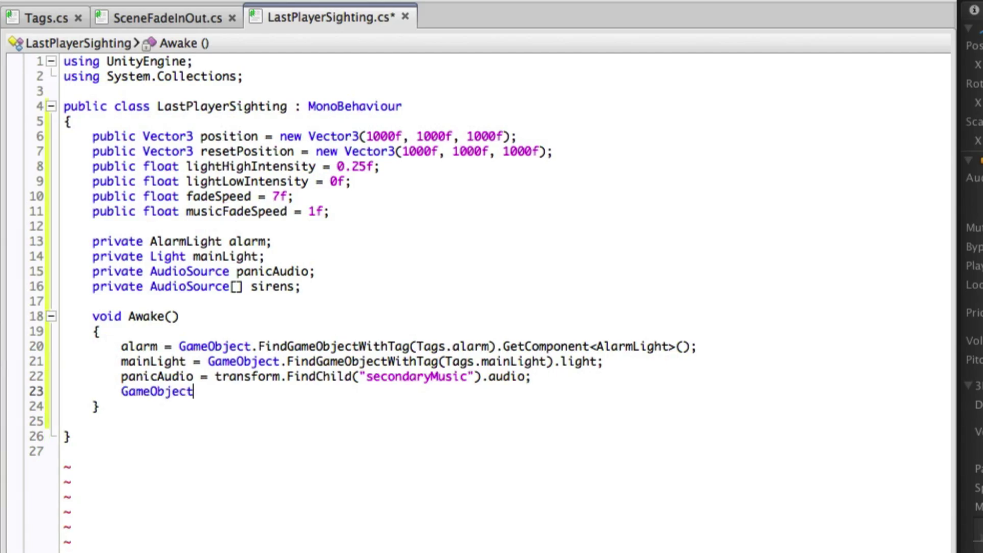
{"action": "type", "text": "[] sirenGameObjects = "}
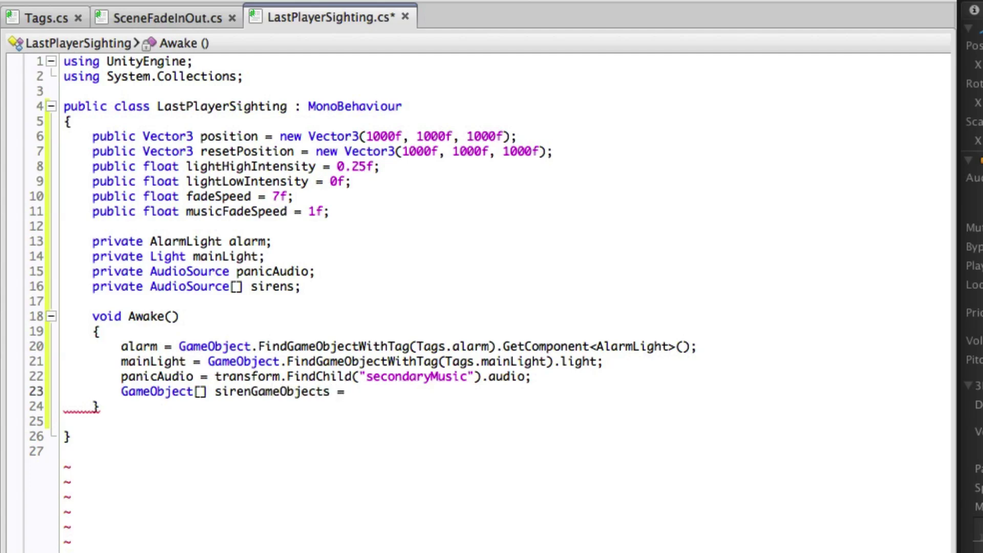
{"action": "type", "text": "GameObject.Find"}
- Store all siren-tagged objects in sirenGameObjects with FindGameObjectsWithTag(Tags.siren)
{"action": "key", "text": "Down"}
{"action": "key", "text": "Return"}
{"action": "type", "text": "(Tags.siren);"}
{"action": "key", "text": "Return"}
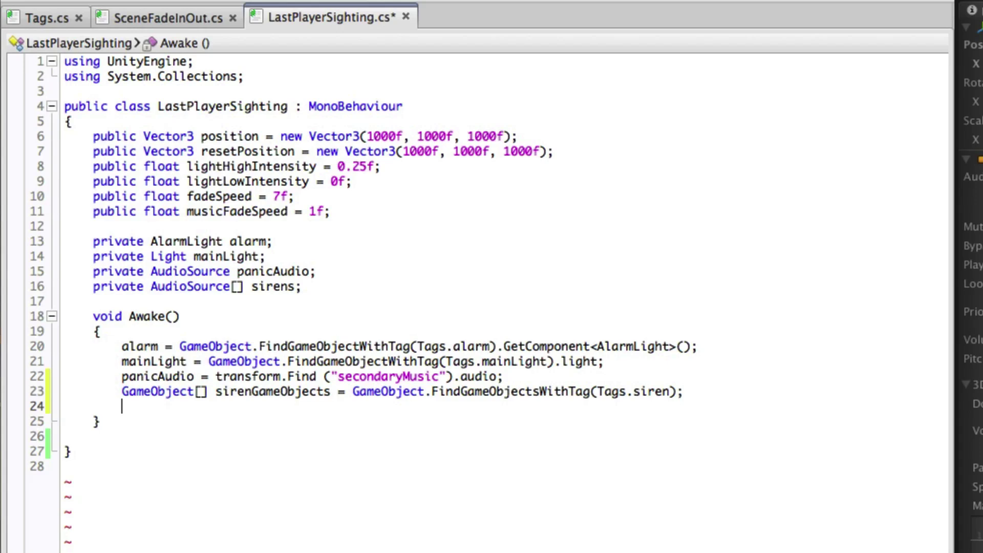
{"action": "type", "text": "sirens = new Audi"}
- Create the sirens array as new AudioSource[sirenGameObjects.Length]
{"action": "key", "text": "Return"}
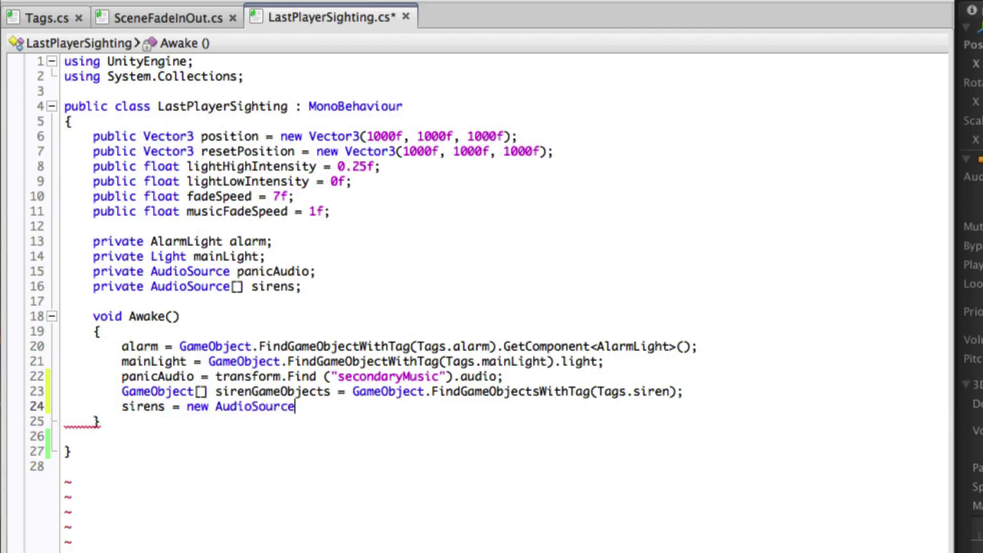
{"action": "type", "text": "[sire"}
{"action": "key", "text": "Return"}
{"action": "type", "text": ".Le"}
{"action": "key", "text": "Return"}
{"action": "type", "text": "];"}
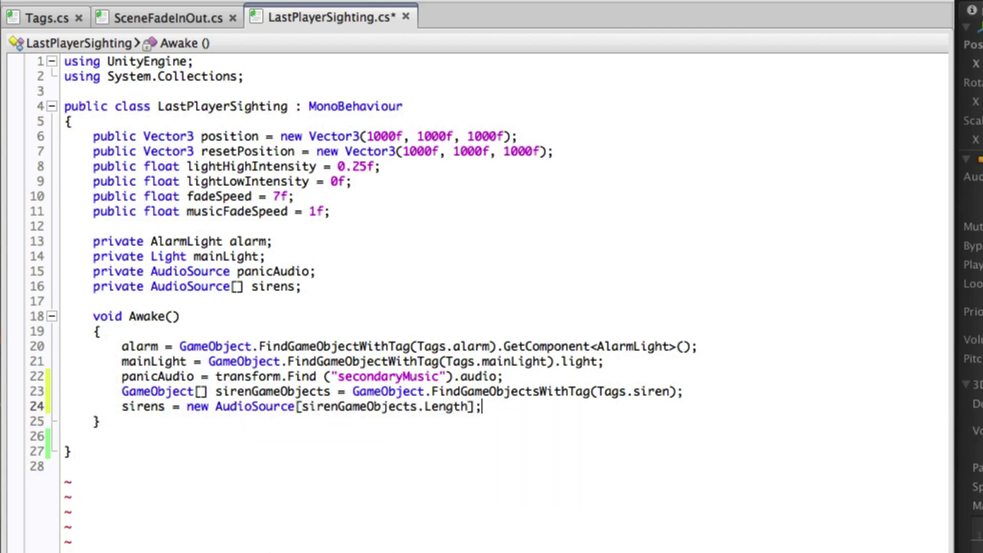
{"action": "key", "text": "Return"}
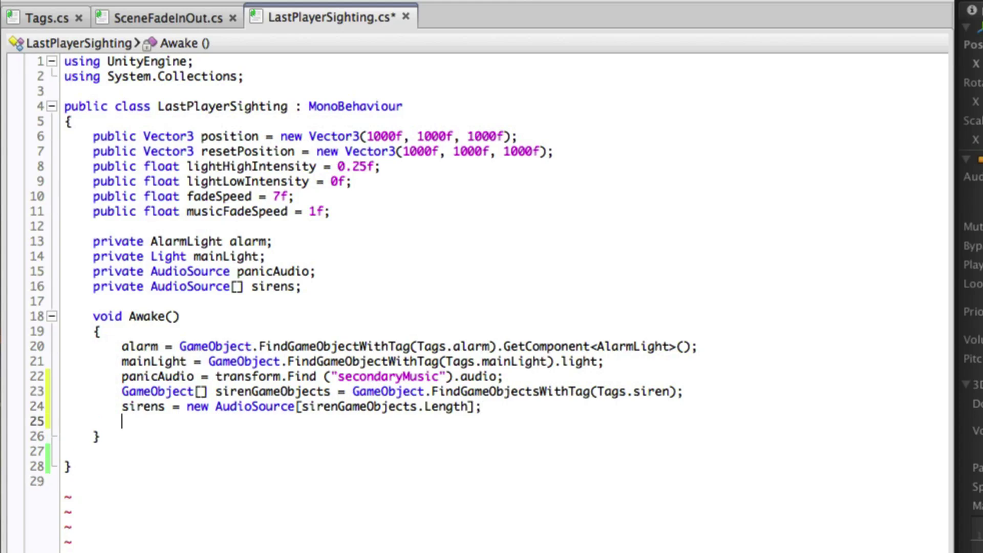
{"action": "type", "text": "Child"}
{"action": "key", "text": "Return"}
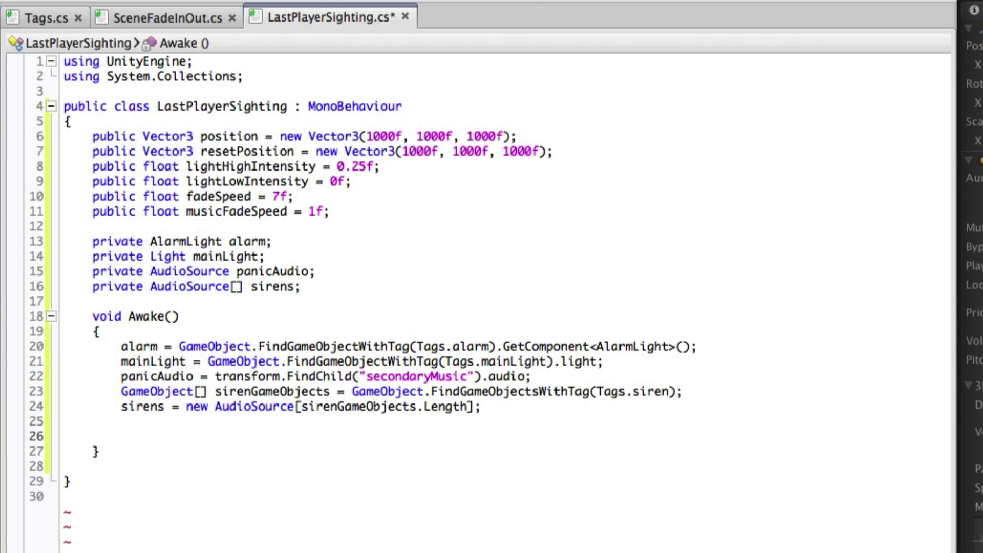
{"action": "type", "text": "for(int i = 0; i < sirens.Length; i++)"}
- Add a for loop in Awake assigning sirens[i] = sirenGameObjects[i].audio
{"action": "key", "text": "Return"}
{"action": "type", "text": "{"}
{"action": "key", "text": "Return"}
{"action": "type", "text": "sirens[i] = sire"}
{"action": "key", "text": "Up"}
{"action": "key", "text": "Return"}
{"action": "type", "text": "[i].audio;"}
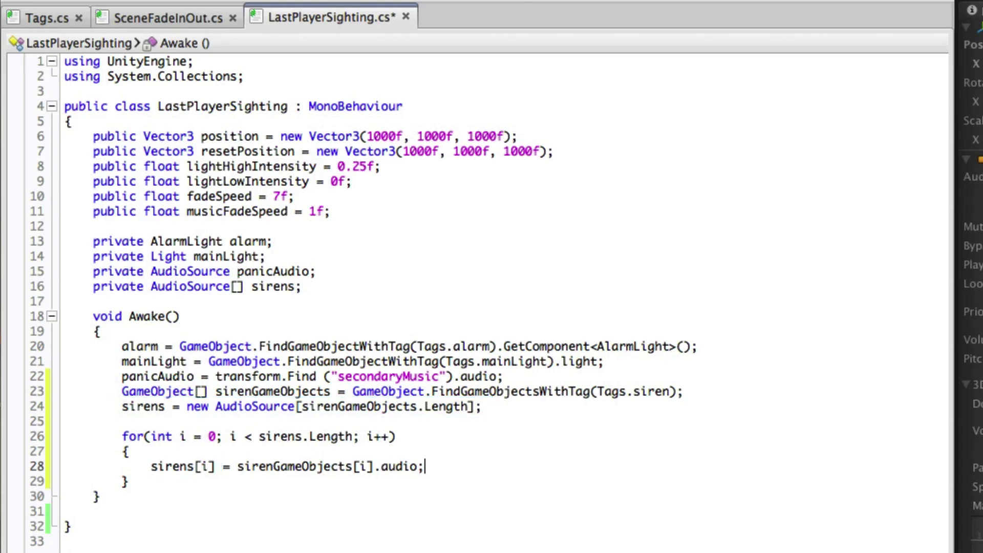
{"action": "key", "text": "Down"}
{"action": "key", "text": "Down"}
{"action": "key", "text": "Down"}
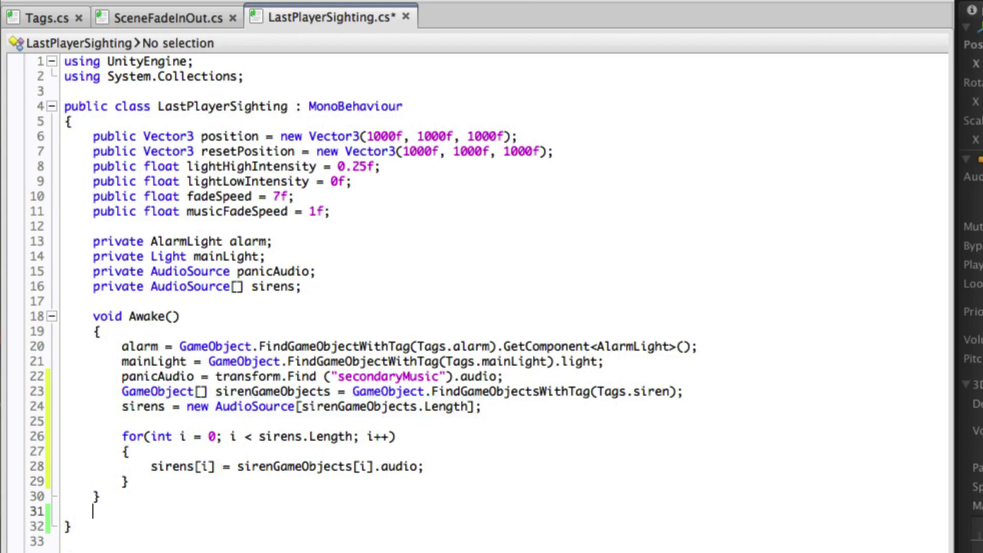
- Declare void SwitchAlarms() and set alarm.alarmOn based on resetPosition
{"action": "key", "text": "Return"}
{"action": "type", "text": "void SwitchAlarms"}
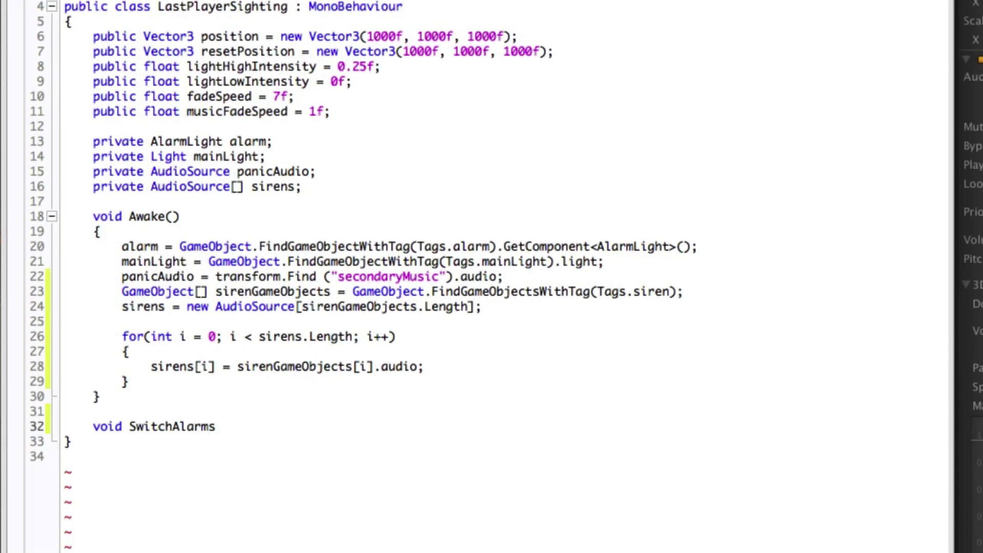
{"action": "type", "text": "()"}
{"action": "key", "text": "Return"}
{"action": "type", "text": "{"}
{"action": "key", "text": "Return"}
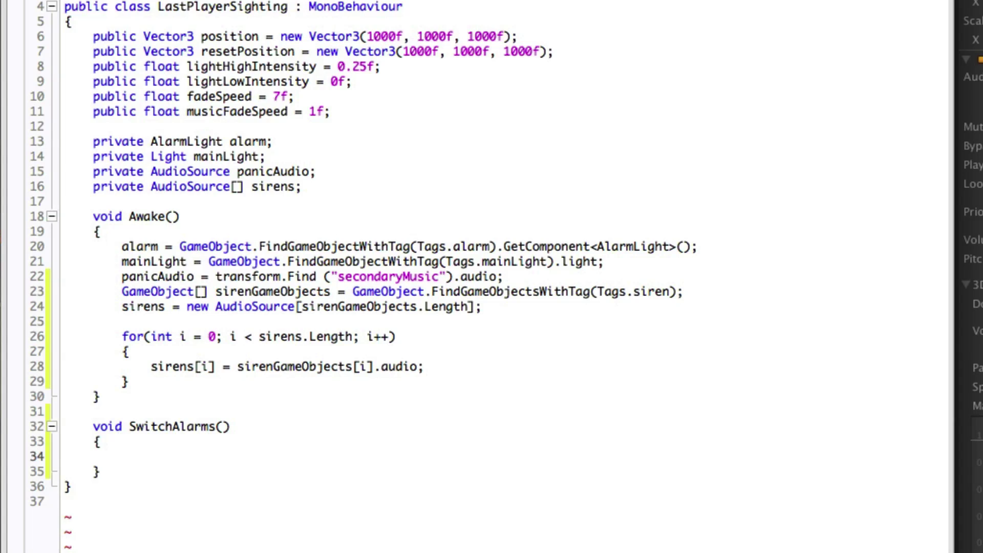
{"action": "type", "text": "alarm."}
{"action": "key", "text": "Return"}
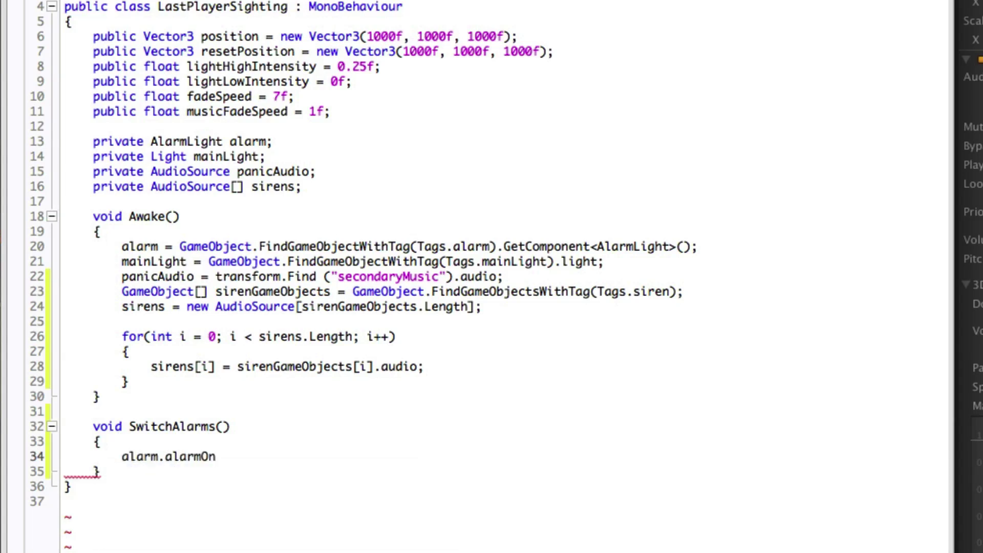
{"action": "type", "text": "= (position != rese"}
{"action": "key", "text": "Return"}
{"action": "type", "text": ");"}
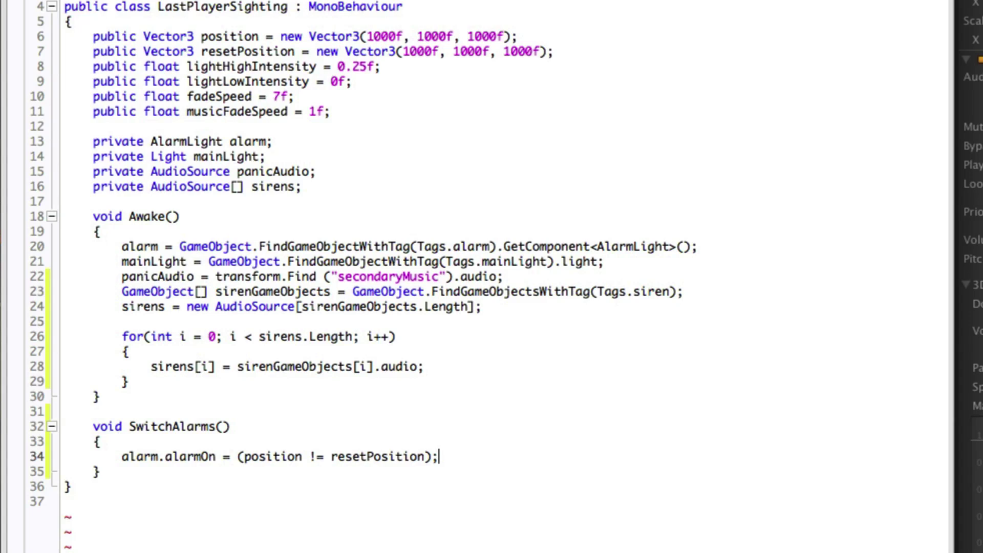
- Declare float newIntensity and set it to lightLowIntensity in an if branch
{"action": "key", "text": "Return"}
{"action": "key", "text": "Return"}
{"action": "type", "text": "floa"}
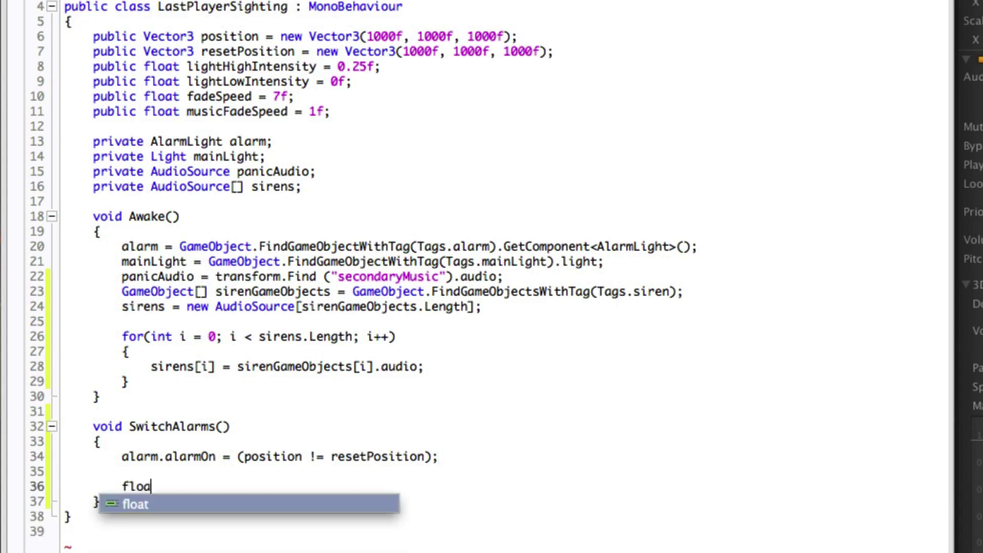
{"action": "type", "text": "t newIntensity;"}
{"action": "key", "text": "Return"}
{"action": "key", "text": "Return"}
{"action": "scroll", "coordinate": [210, 413], "scroll_direction": "down", "scroll_amount": 3}
{"action": "type", "text": "if("}
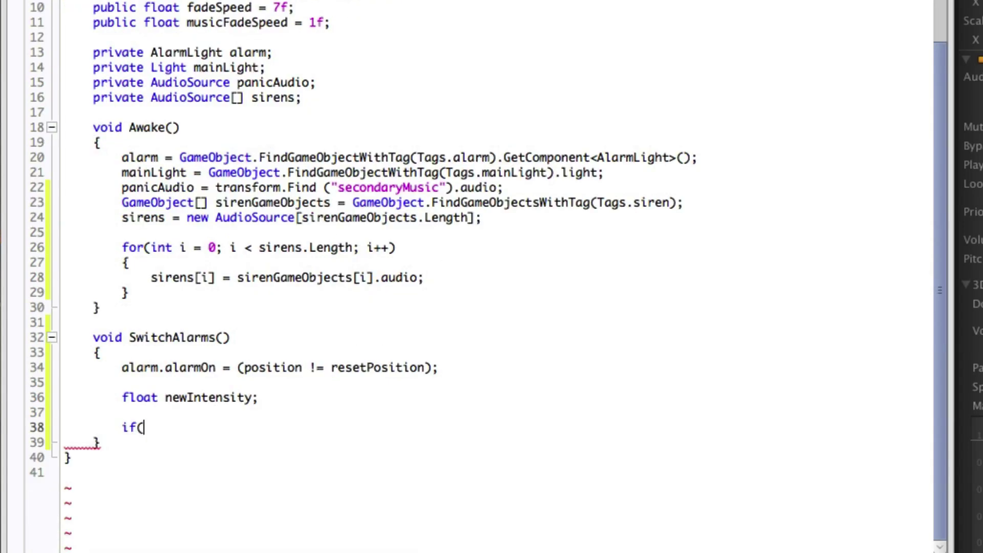
{"action": "type", "text": "position != rese"}
{"action": "key", "text": "Return"}
{"action": "type", "text": ")"}
{"action": "key", "text": "Return"}
{"action": "type", "text": "{"}
{"action": "key", "text": "Return"}
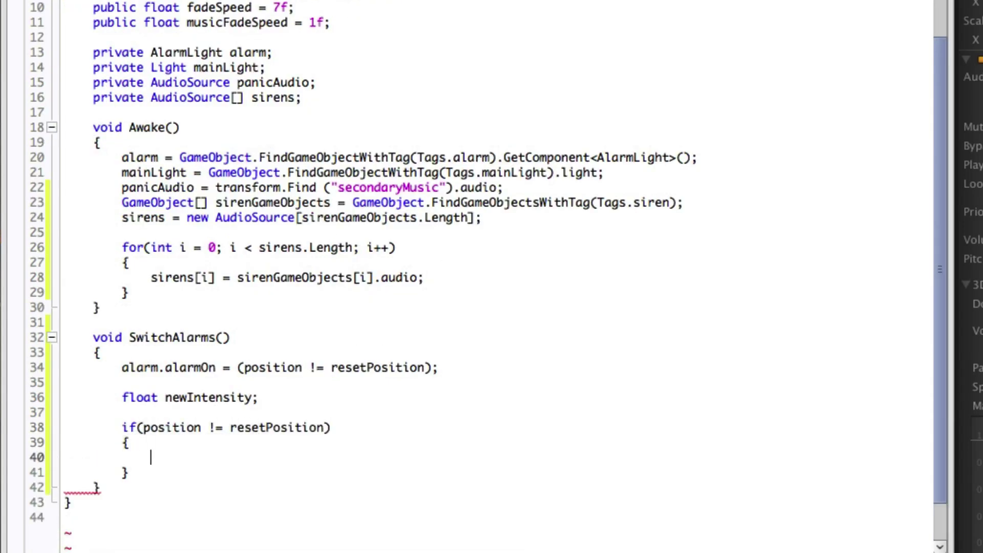
{"action": "type", "text": "new"}
{"action": "key", "text": "Down"}
{"action": "key", "text": "Return"}
{"action": "type", "text": "= light"}
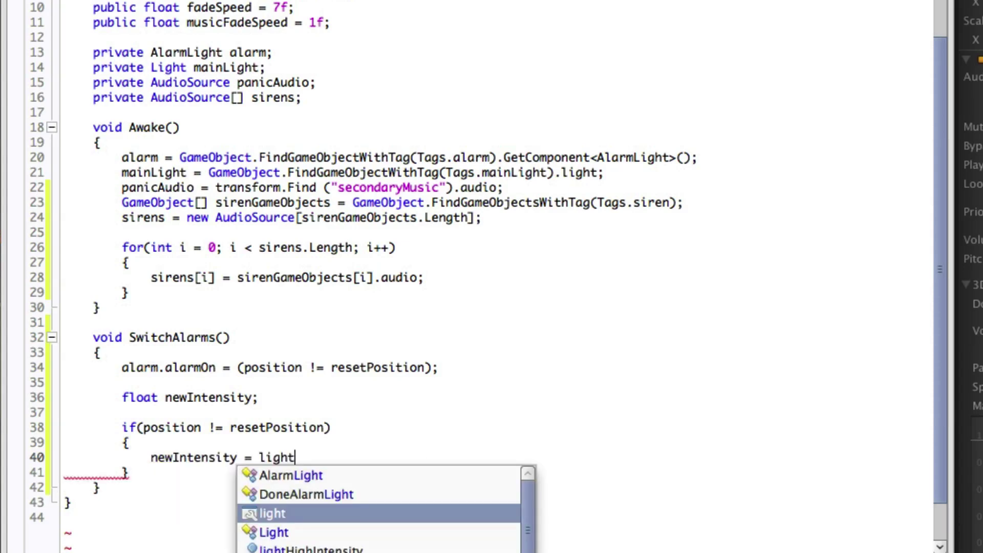
{"action": "type", "text": "L"}
{"action": "key", "text": "Return"}
{"action": "type", "text": ";"}
- Add an else branch setting newIntensity to lightHighIntensity
{"action": "key", "text": "Down"}
{"action": "key", "text": "Return"}
{"action": "type", "text": "el"}
{"action": "key", "text": "Return"}
{"action": "key", "text": "Return"}
{"action": "type", "text": "{"}
{"action": "key", "text": "Return"}
{"action": "scroll", "coordinate": [489, 276], "scroll_direction": "down", "scroll_amount": 3}
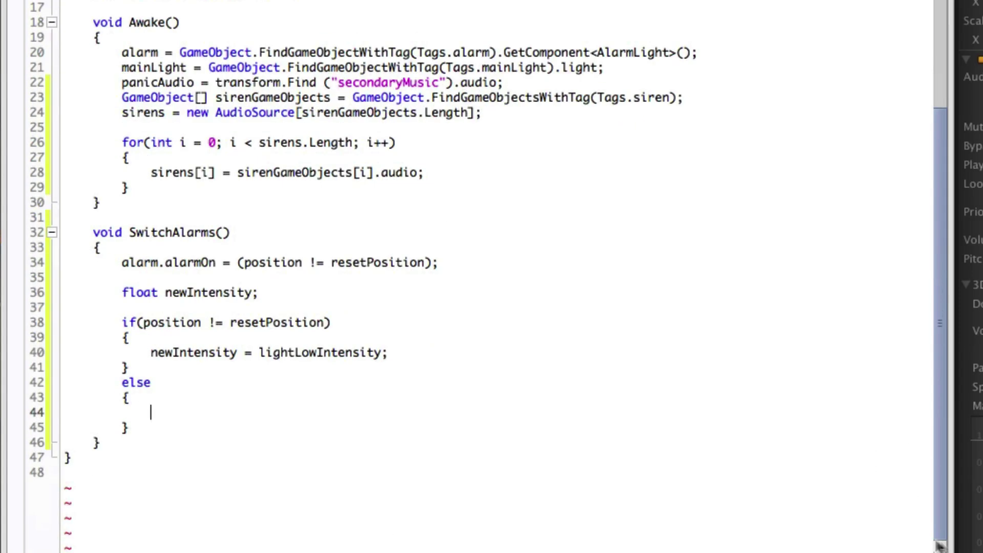
{"action": "type", "text": "newIntensity = light"}
{"action": "key", "text": "Down"}
{"action": "key", "text": "Down"}
{"action": "key", "text": "Return"}
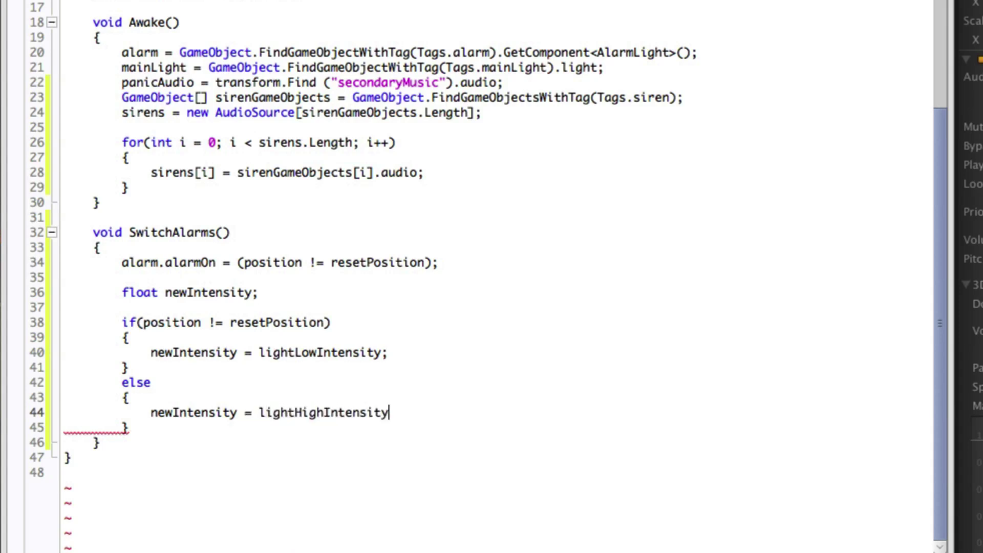
{"action": "type", "text": ";"}
- Lerp mainLight.intensity toward newIntensity by fadeSpeed * Time.deltaTime
{"action": "key", "text": "Down"}
{"action": "key", "text": "Return"}
{"action": "key", "text": "Return"}
{"action": "type", "text": "mainLight.intensity = Mathf.Lerp(mainLight.intensity, new"}
{"action": "key", "text": "Escape"}
{"action": "type", "text": "I"}
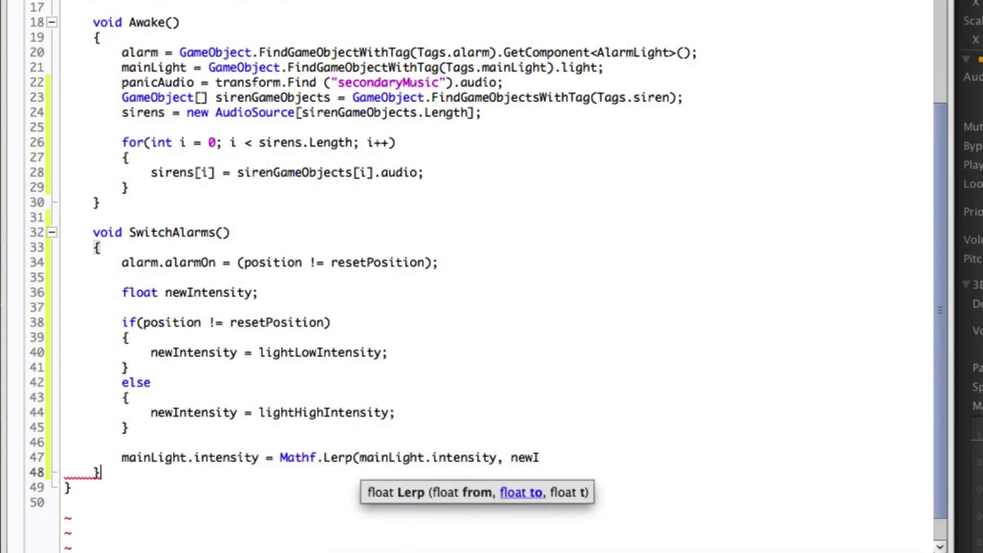
{"action": "type", "text": "ntensity, fad"}
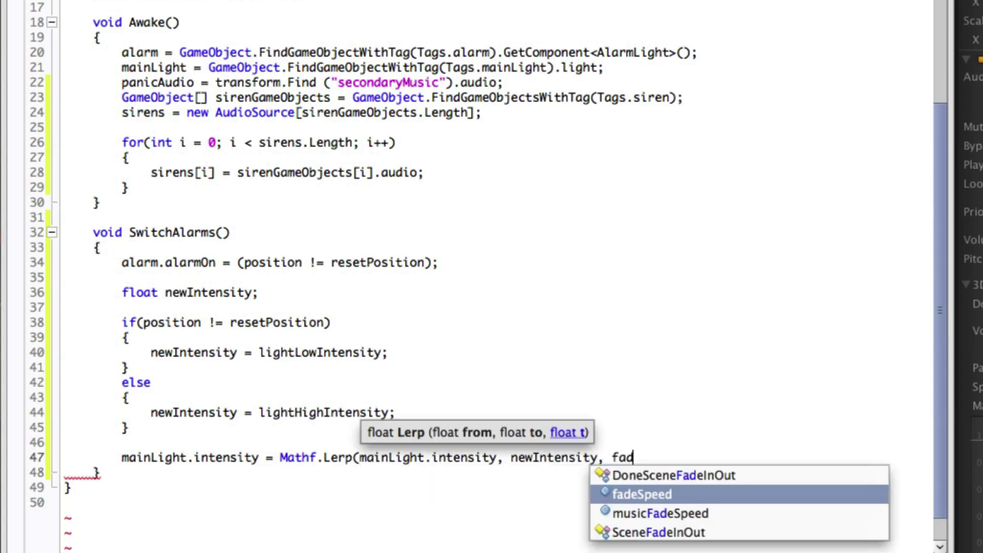
{"action": "key", "text": "Return"}
{"action": "type", "text": "* Time.del"}
{"action": "key", "text": "Return"}
{"action": "type", "text": ");"}
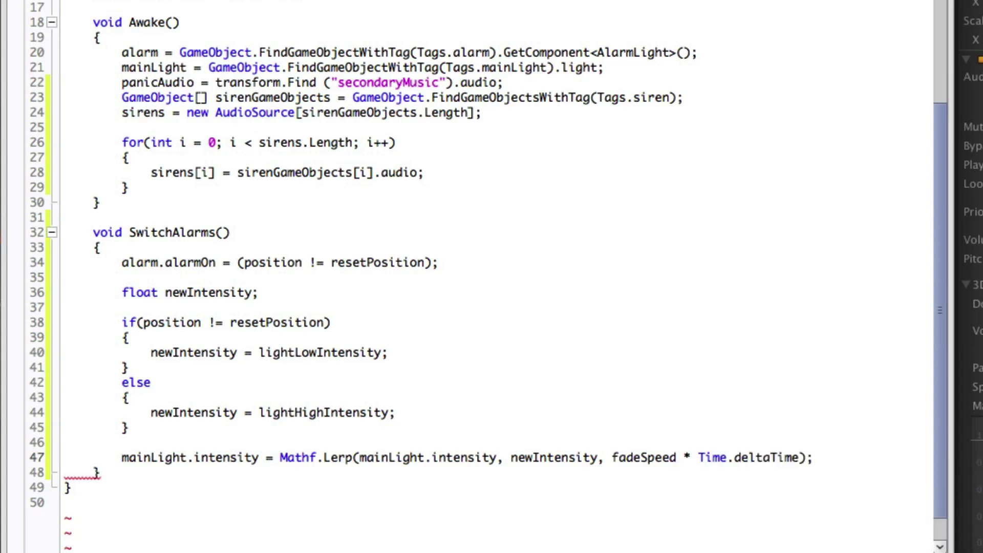
{"action": "key", "text": "Return"}
{"action": "key", "text": "Return"}
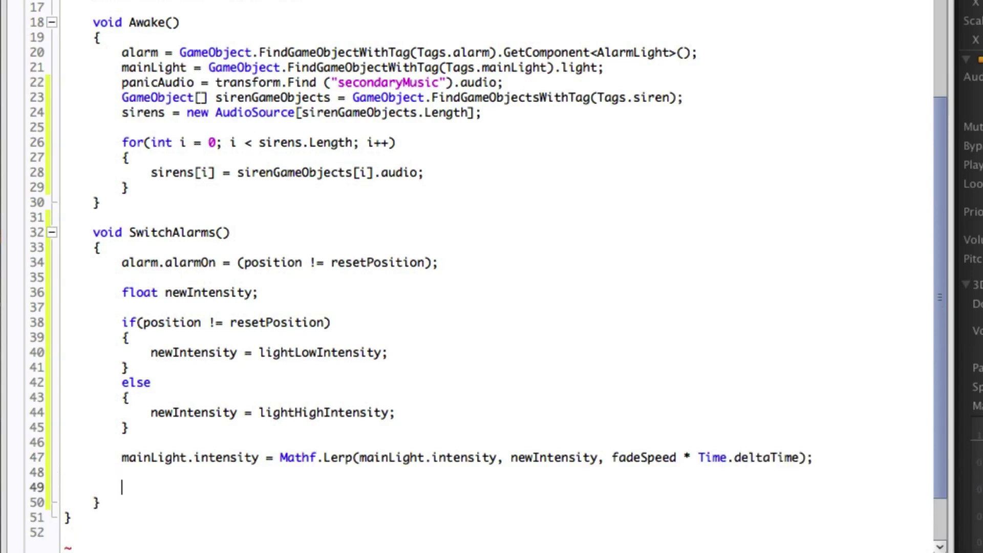
{"action": "scroll", "coordinate": [491, 276], "scroll_direction": "down", "scroll_amount": 2}
{"action": "type", "text": "for"}
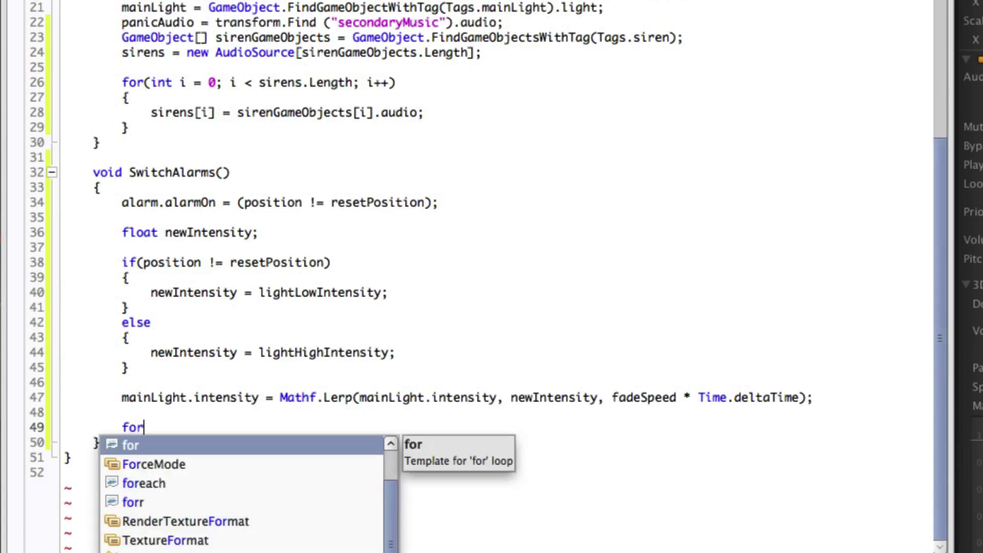
{"action": "type", "text": "(int i = 0; i < sirens.Length; i++)"}
- Write the sirens loop with an if that plays idle sirens away from resetPosition
{"action": "key", "text": "Return"}
{"action": "type", "text": "{"}
{"action": "key", "text": "Return"}
{"action": "type", "text": "i"}
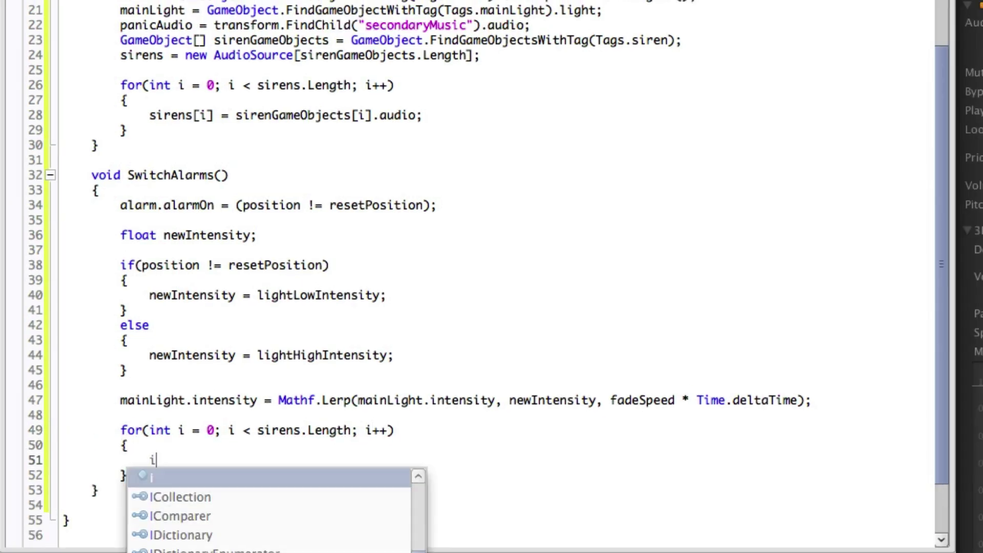
{"action": "type", "text": "f(position != reset"}
{"action": "key", "text": "Return"}
{"action": "type", "text": "&& !sirens"}
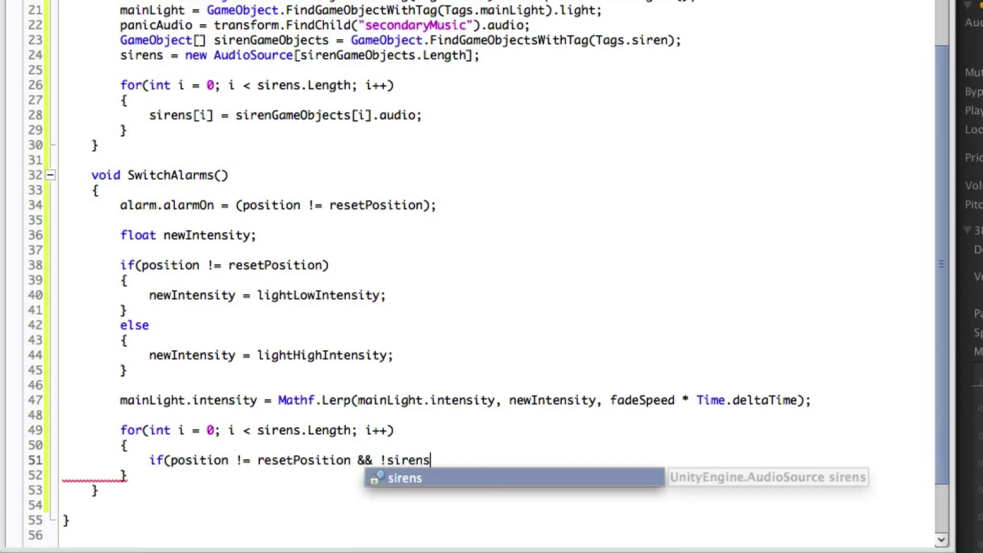
{"action": "type", "text": "[i].isPlaying"}
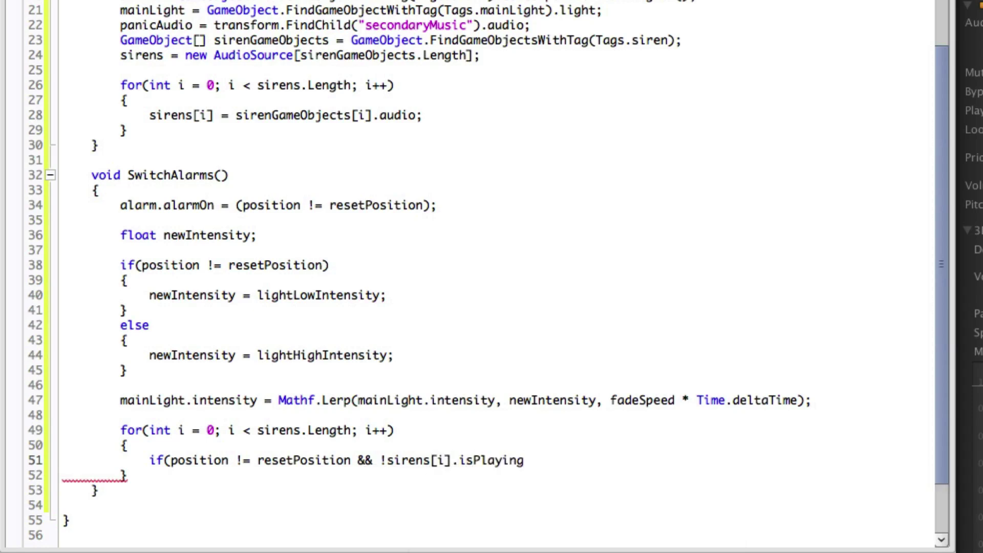
{"action": "type", "text": ")"}
{"action": "key", "text": "Return"}
{"action": "type", "text": "{"}
{"action": "key", "text": "Return"}
{"action": "type", "text": "sirens[i].Play();"}
{"action": "scroll", "coordinate": [492, 277], "scroll_direction": "down", "scroll_amount": 2}
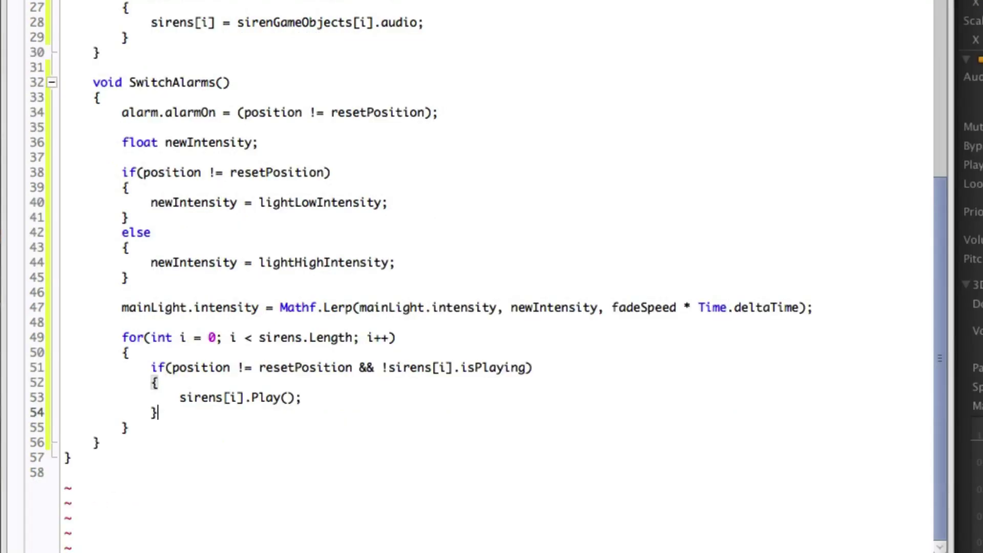
- Add else if (position == resetPosition) calling sirens[i].Stop()
{"action": "key", "text": "Down"}
{"action": "key", "text": "Return"}
{"action": "type", "text": "else if"}
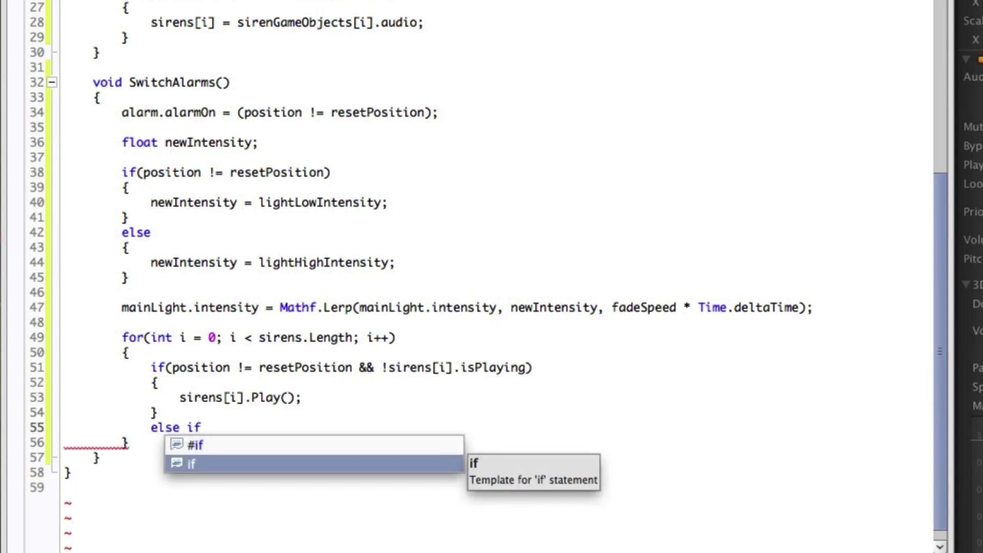
{"action": "key", "text": "Escape"}
{"action": "type", "text": "(position"}
{"action": "key", "text": "Escape"}
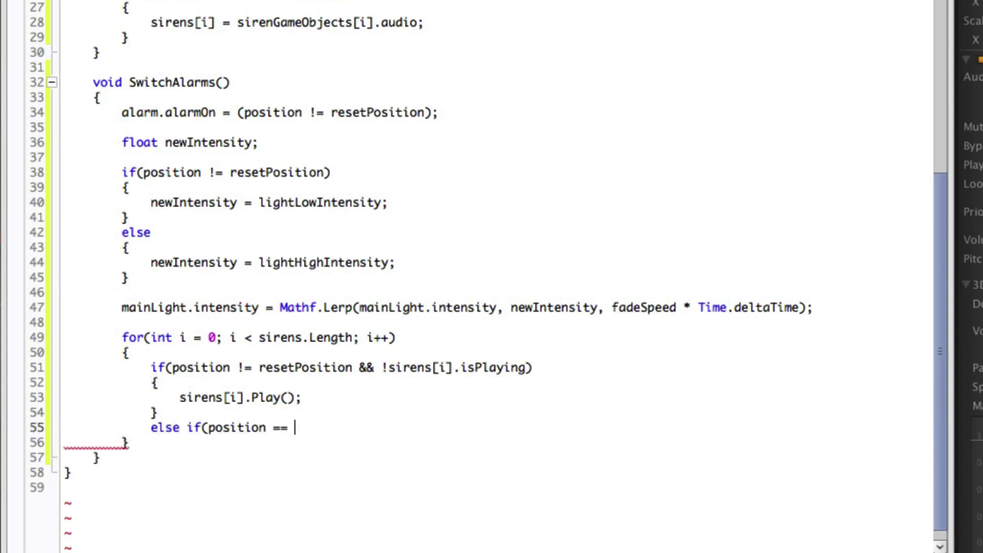
{"action": "type", "text": "res"}
{"action": "key", "text": "Return"}
{"action": "type", "text": ")"}
{"action": "key", "text": "Return"}
{"action": "type", "text": "{"}
{"action": "key", "text": "Return"}
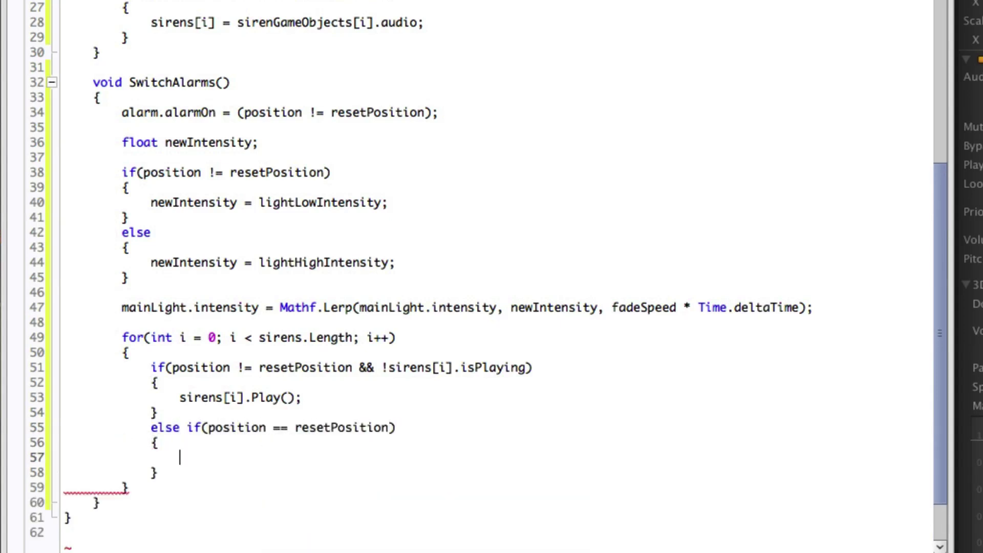
{"action": "type", "text": "sirens[i].Stop ();"}
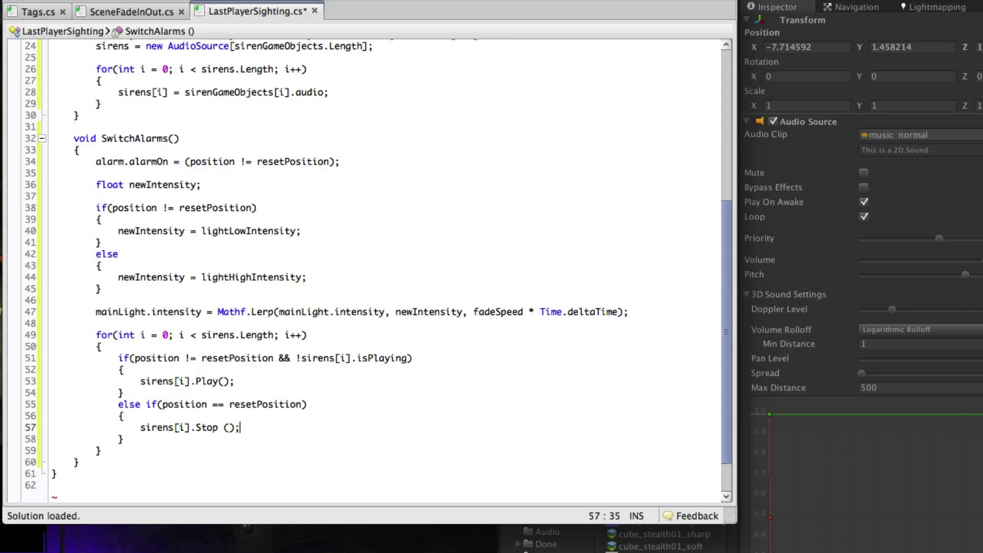
{"action": "left_click_drag", "start_coordinate": [727, 402], "coordinate": [717, 331]}
- Insert void Update() calling SwitchAlarms() after Awake, plus a blank line after SwitchAlarms
{"action": "left_click", "coordinate": [121, 249]}
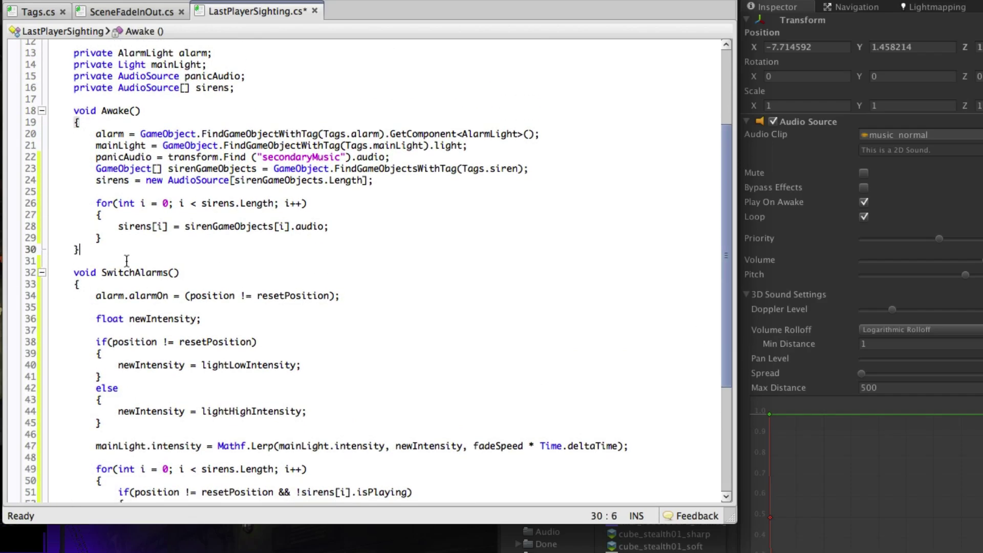
{"action": "key", "text": "Return"}
{"action": "key", "text": "Return"}
{"action": "type", "text": "void Update()"}
{"action": "key", "text": "Return"}
{"action": "type", "text": "{"}
{"action": "key", "text": "Return"}
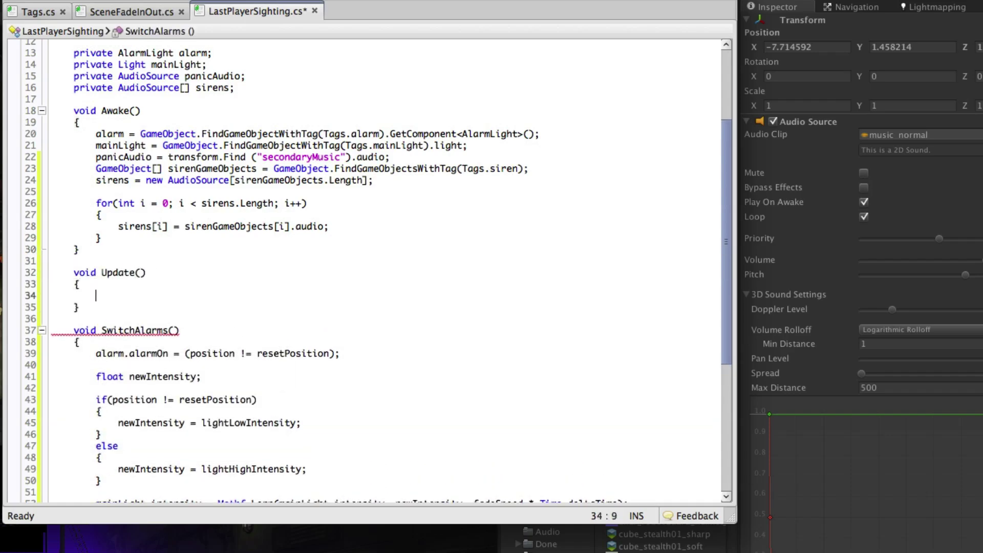
{"action": "type", "text": "Swi"}
{"action": "key", "text": "Return"}
{"action": "type", "text": "();"}
{"action": "scroll", "coordinate": [51, 238], "scroll_direction": "down", "scroll_amount": 7}
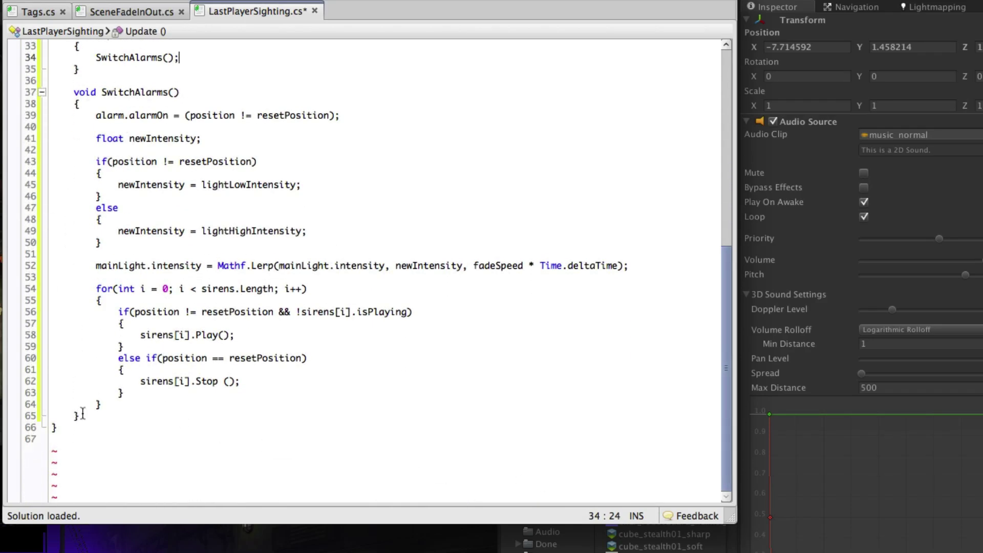
{"action": "left_click", "coordinate": [82, 415]}
{"action": "key", "text": "Return"}
{"action": "key", "text": "Return"}
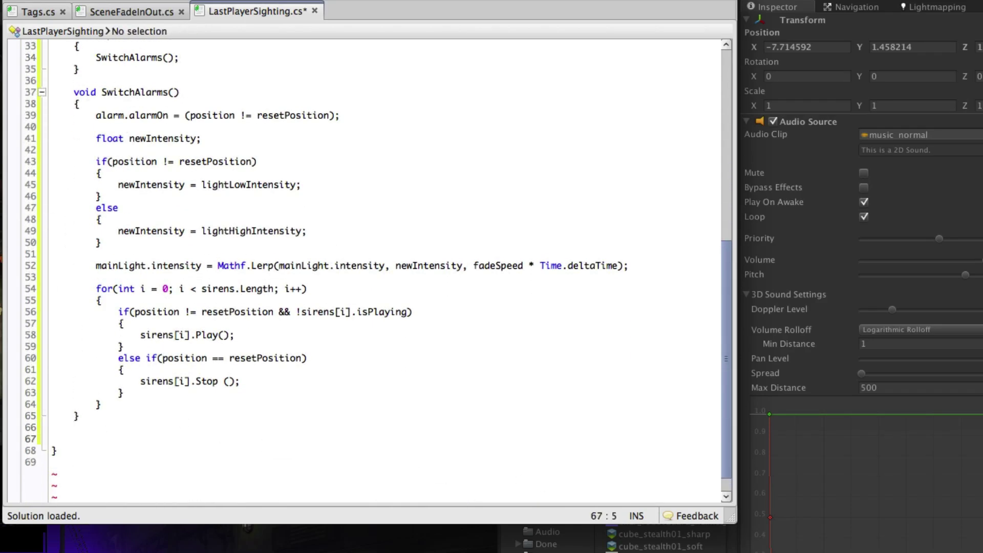
{"action": "type", "text": "void Mus"}
{"action": "type", "text": "icFading("}
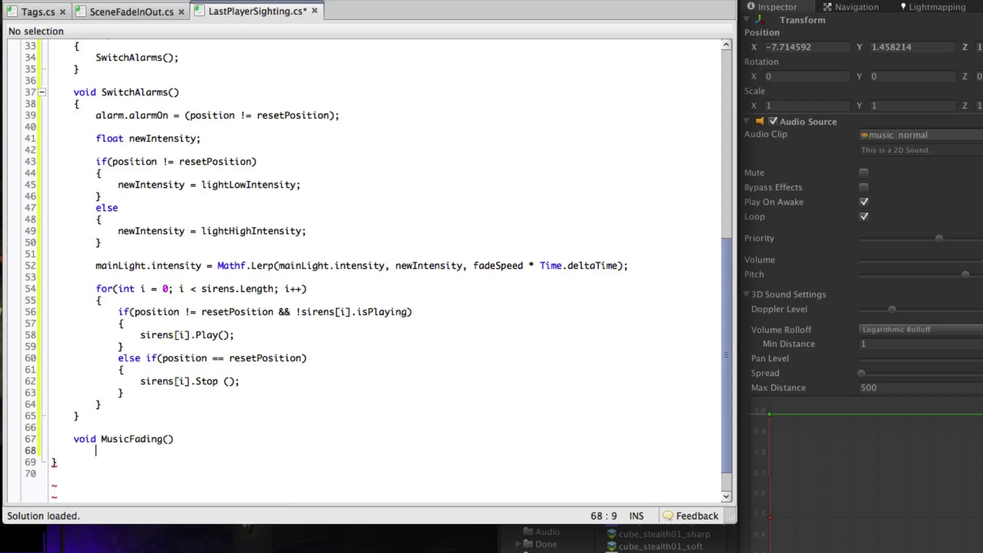
- Start MusicFading with an if on resetPosition that lerps audio.volume down to 0
{"action": "key", "text": "Return"}
{"action": "type", "text": "{"}
{"action": "key", "text": "Return"}
{"action": "type", "text": "if(position != reset"}
{"action": "key", "text": "Return"}
{"action": "type", "text": ")"}
{"action": "key", "text": "Return"}
{"action": "type", "text": "{"}
{"action": "key", "text": "Return"}
{"action": "scroll", "coordinate": [708, 497], "scroll_direction": "down", "scroll_amount": 4}
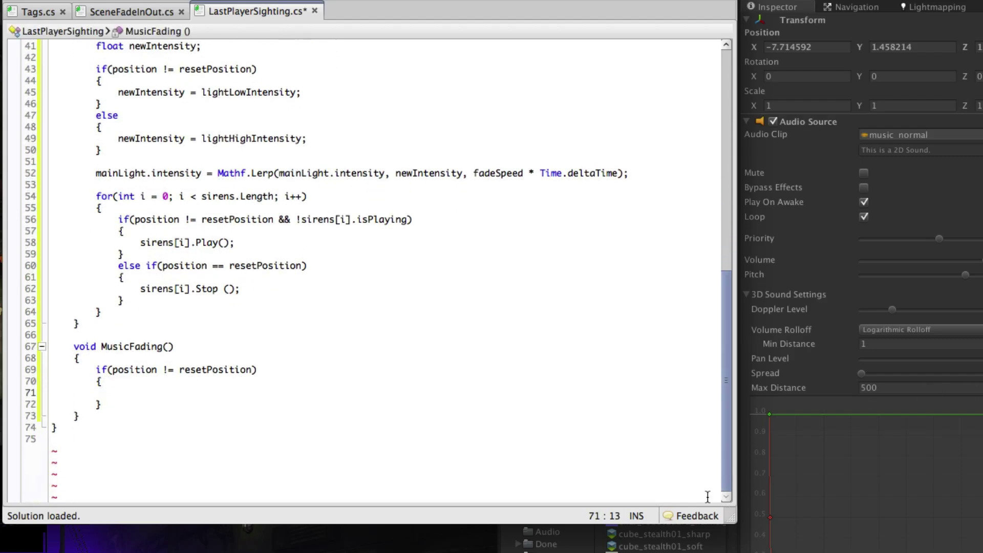
{"action": "type", "text": "audio.v"}
{"action": "key", "text": "Return"}
{"action": "type", "text": "= Ma"}
{"action": "key", "text": "Return"}
{"action": "type", "text": ".L"}
{"action": "key", "text": "Return"}
{"action": "type", "text": "(audio.vol"}
{"action": "key", "text": "Return"}
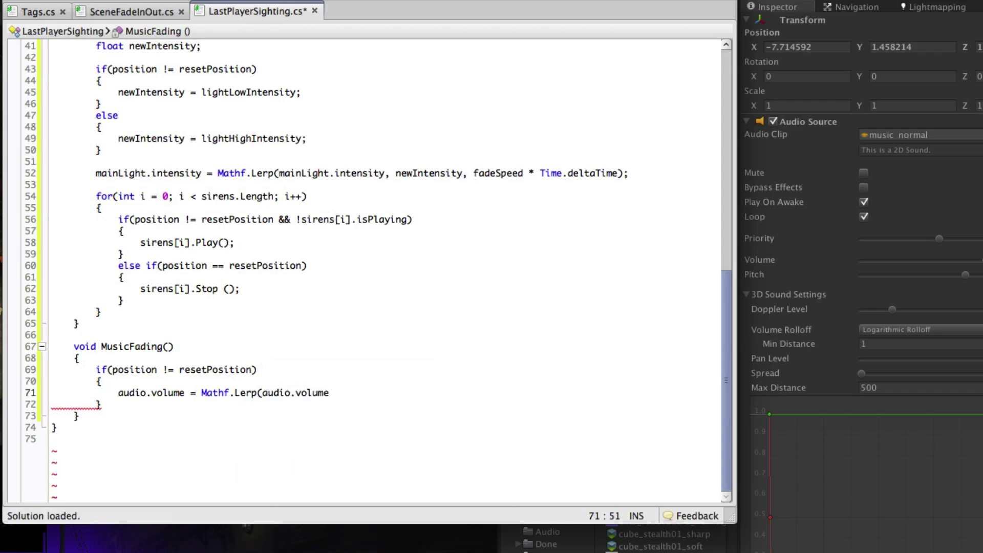
{"action": "type", "text": ", 0f, musicFadeSpeed "}
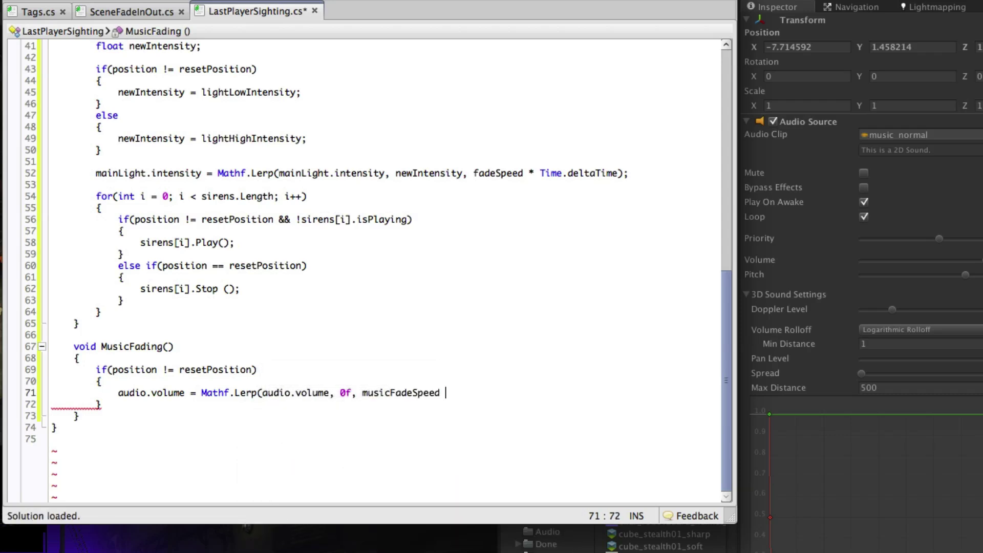
{"action": "type", "text": "* Ti"}
{"action": "key", "text": "Return"}
{"action": "type", "text": ".del"}
{"action": "key", "text": "Return"}
{"action": "type", "text": ");"}
{"action": "key", "text": "Return"}
{"action": "type", "text": "pan"}
- Lerp panicAudio.volume toward 0.8 by musicFadeSpeed * Time.deltaTime
{"action": "key", "text": "Return"}
{"action": "type", "text": ".vol = Mathf.Log"}
{"action": "type", "text": "p(pa"}
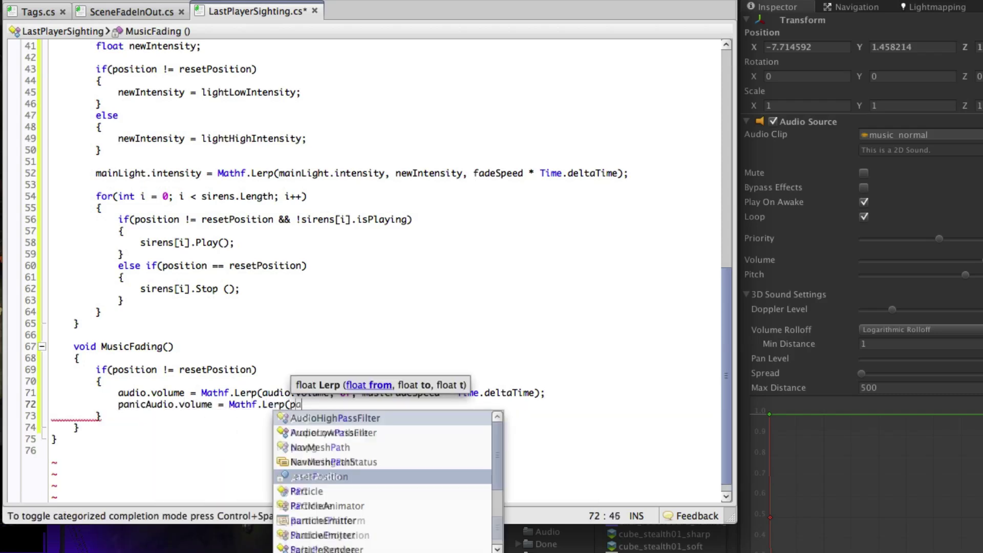
{"action": "type", "text": "n"}
{"action": "key", "text": "Return"}
{"action": "type", "text": ".vol"}
{"action": "key", "text": "Return"}
{"action": "type", "text": ","}
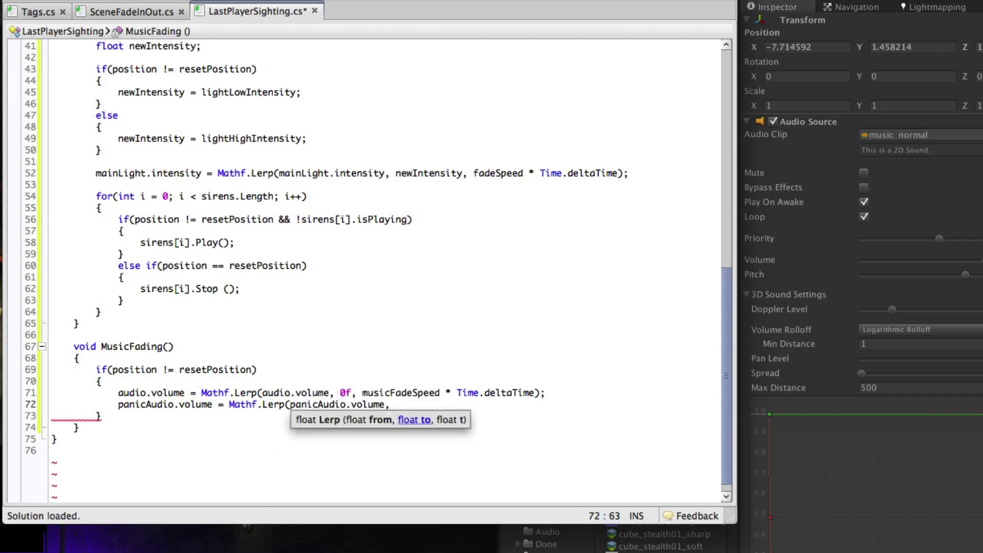
{"action": "type", "text": " 0.8f, music"}
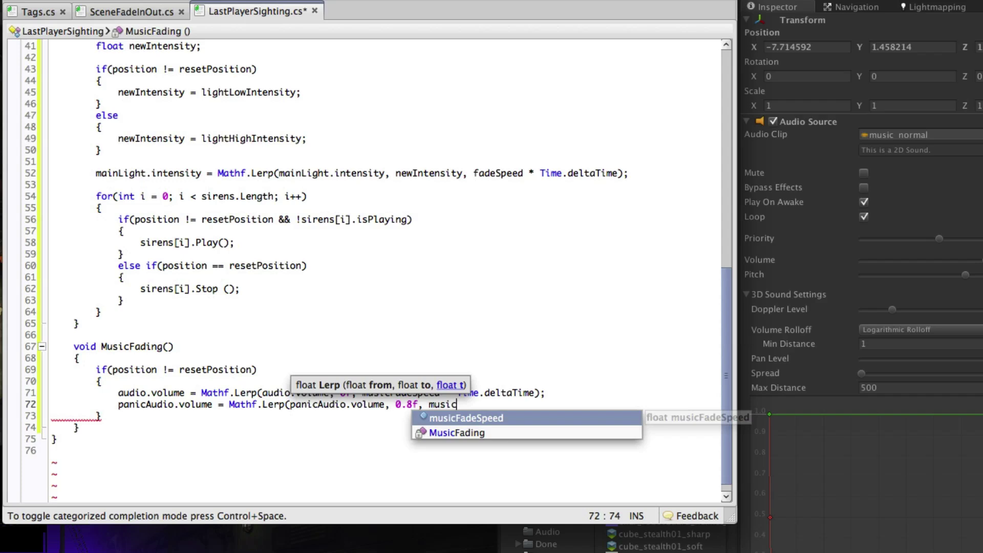
{"action": "key", "text": "Return"}
{"action": "type", "text": "* Time.de"}
{"action": "key", "text": "Return"}
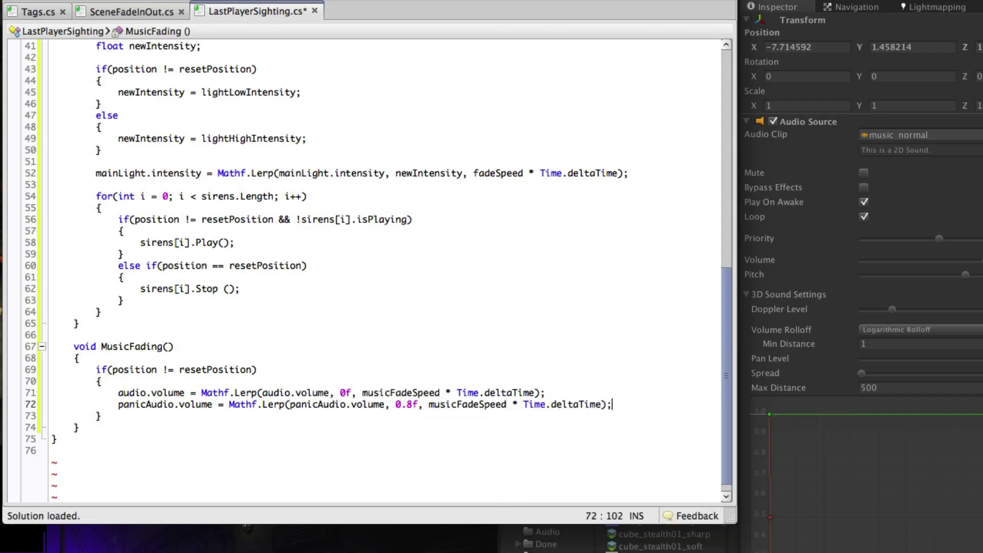
- Add the else branch reversing the fade, lerping the normal music volume back up
{"action": "key", "text": "Down"}
{"action": "key", "text": "Return"}
{"action": "type", "text": "else"}
{"action": "key", "text": "Return"}
{"action": "type", "text": "{"}
{"action": "key", "text": "Return"}
{"action": "type", "text": "audio.volume = Mathf.Lerp(audio.volume, 0.8f, musicFadeSpeed * Time.de"}
{"action": "key", "text": "Return"}
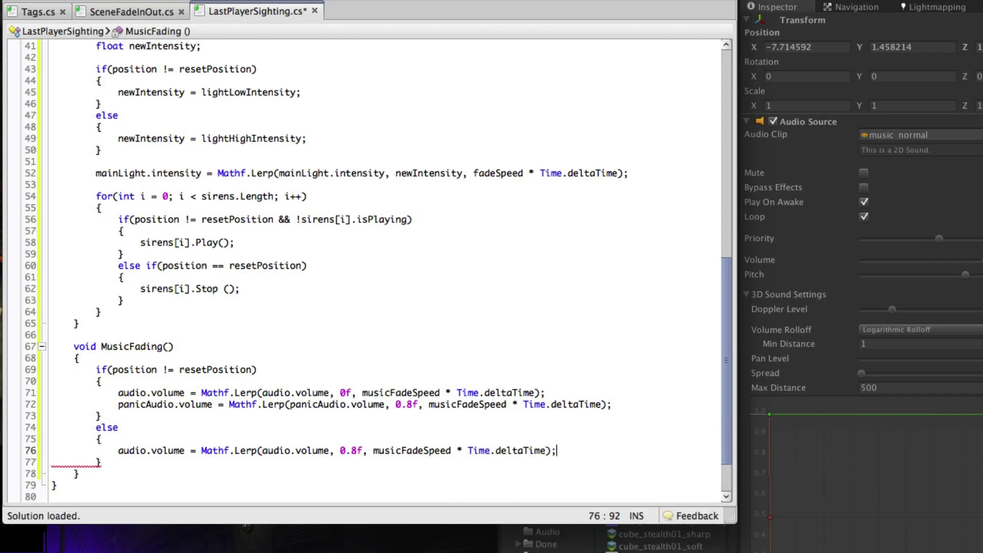
{"action": "key", "text": "Return"}
{"action": "type", "text": "panicAudio.volume = Mathf.Lerp(panicAudio.volume"}
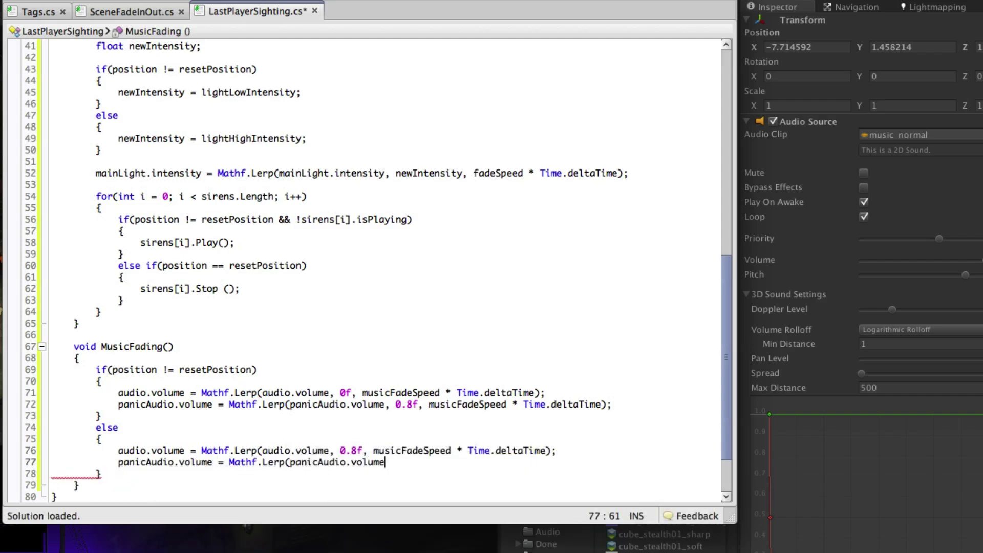
{"action": "type", "text": ", 0f, musicFadeSpeed"}
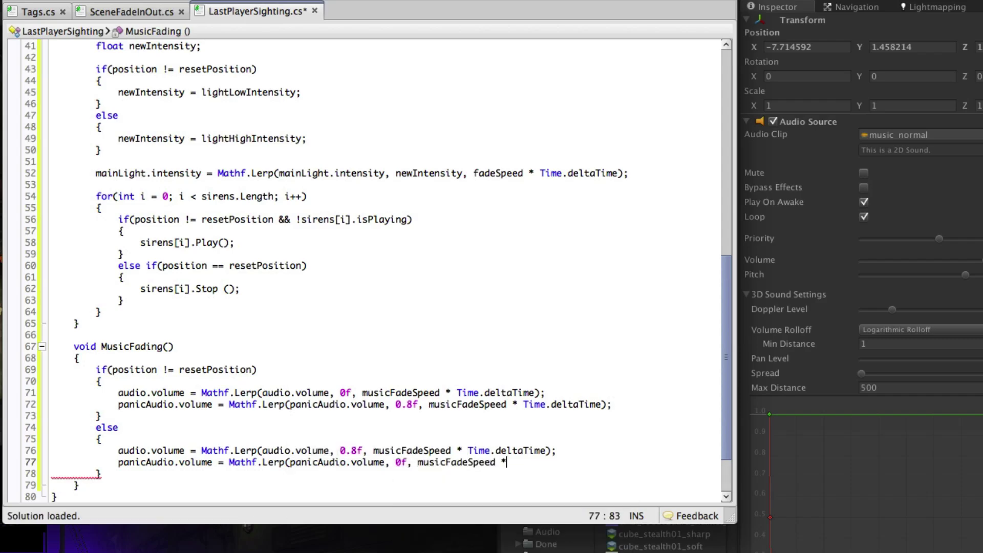
{"action": "type", "text": " * Time.deltaTime);"}
{"action": "scroll", "coordinate": [714, 325], "scroll_direction": "up", "scroll_amount": 2}
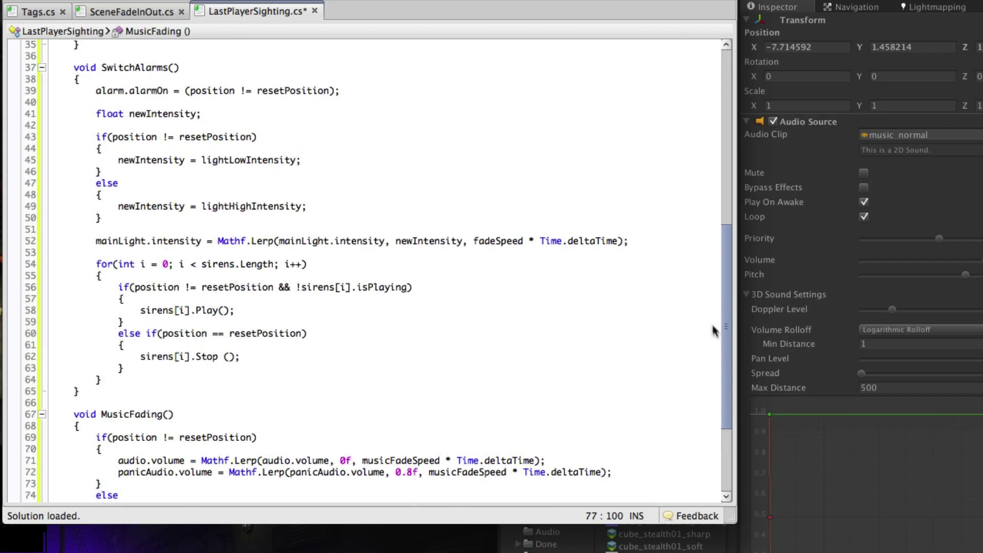
{"action": "scroll", "coordinate": [708, 291], "scroll_direction": "up", "scroll_amount": 3}
{"action": "scroll", "coordinate": [705, 323], "scroll_direction": "down", "scroll_amount": 2}
- Add a MusicFading() call after SwitchAlarms() in Update and save LastPlayerSighting
{"action": "left_click", "coordinate": [202, 83]}
{"action": "key", "text": "Return"}
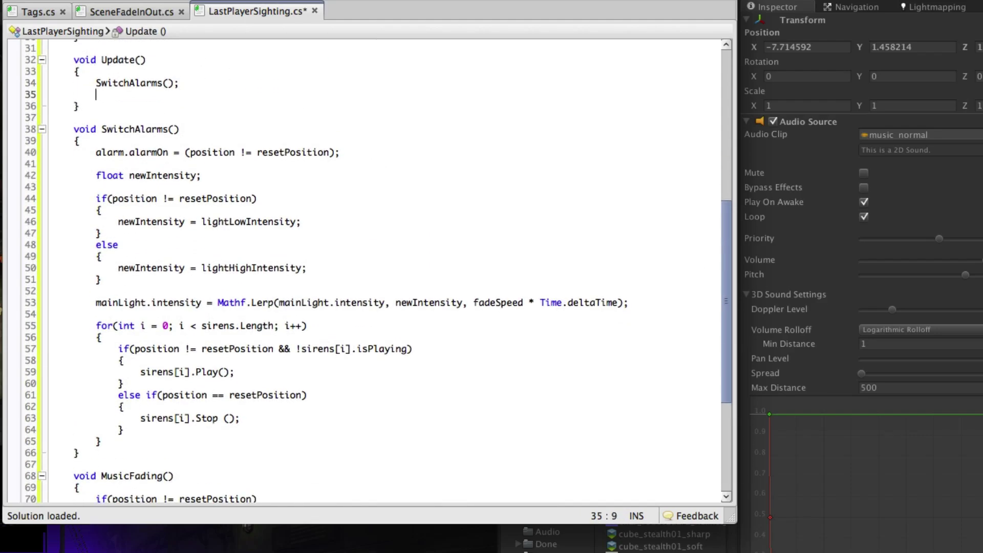
{"action": "type", "text": "Music"}
{"action": "key", "text": "Return"}
{"action": "type", "text": "();"}
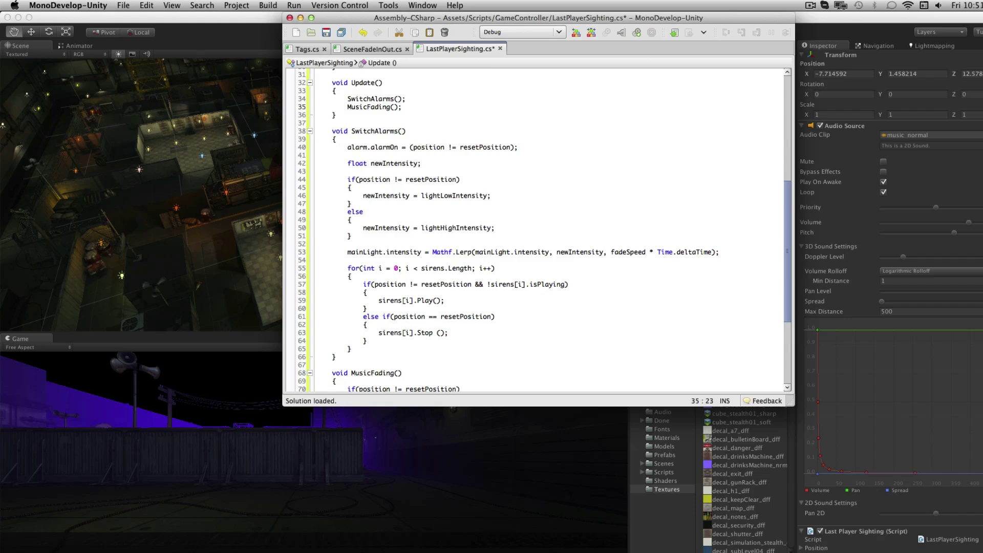
{"action": "left_click", "coordinate": [124, 7]}
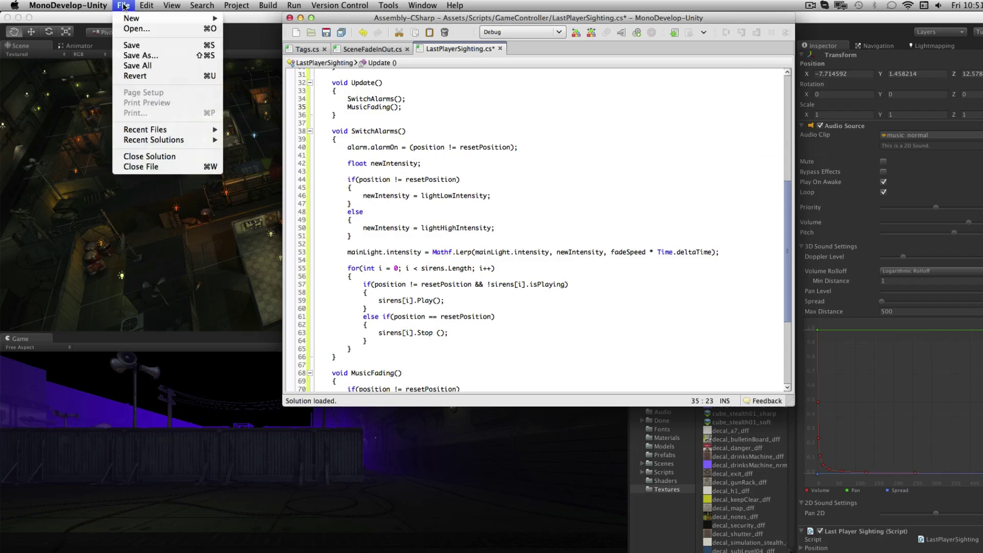
{"action": "left_click", "coordinate": [152, 45]}
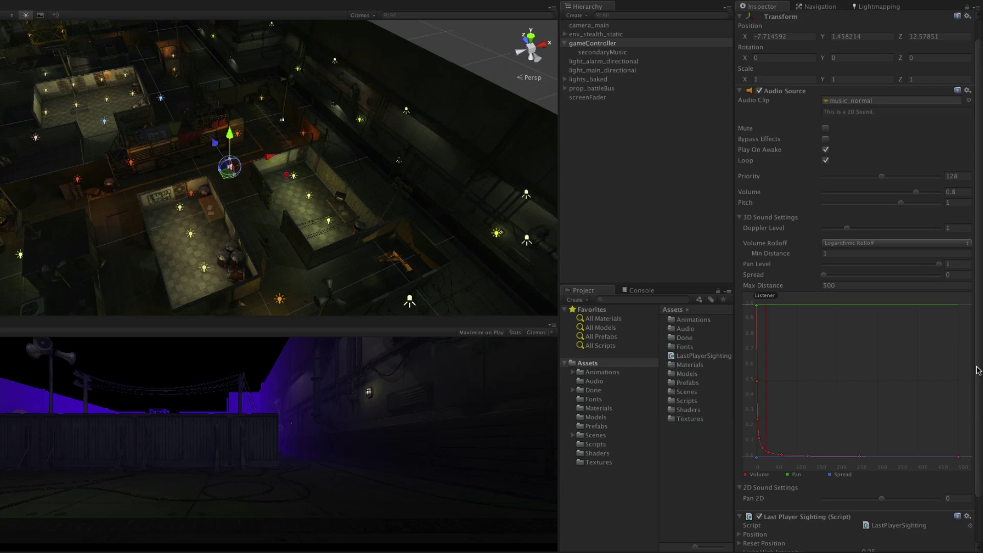
{"action": "scroll", "coordinate": [778, 474], "scroll_direction": "down", "scroll_amount": 3}
- While playing, raise Last Player Sighting Position X to 1001.83 to trigger the red alarm
{"action": "left_click", "coordinate": [741, 480]}
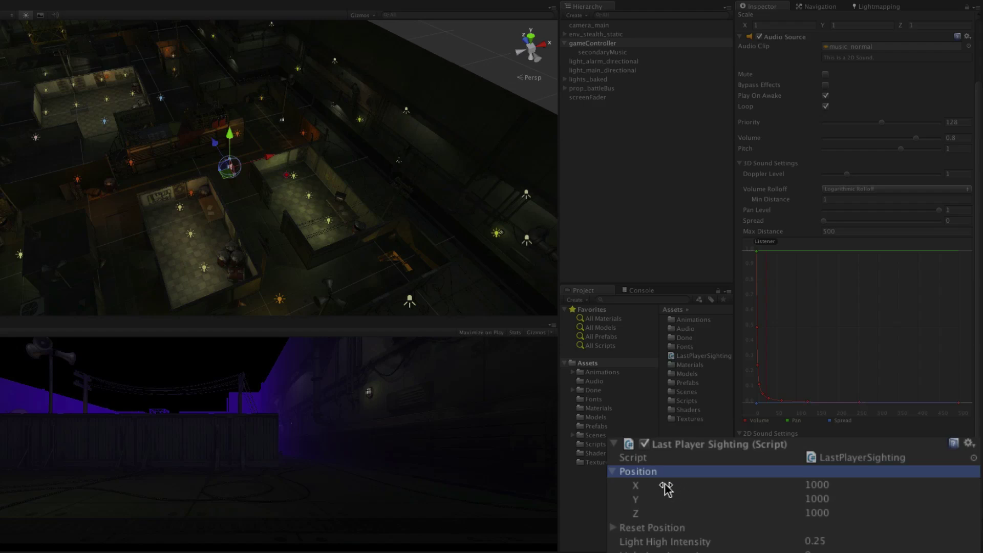
{"action": "left_click_drag", "start_coordinate": [669, 490], "coordinate": [766, 481]}
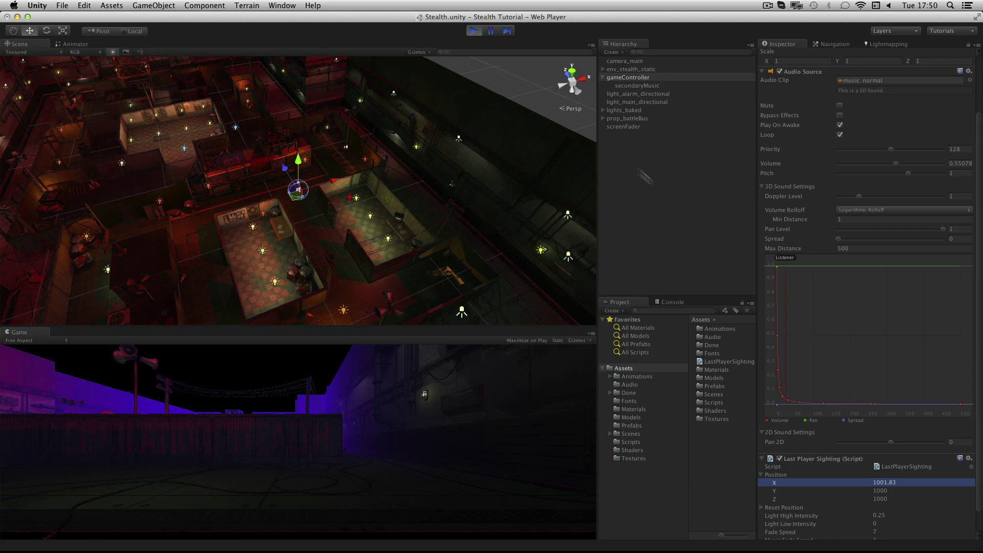
- Stop Play mode and drag gameController into the Prefabs folder as a prefab
{"action": "left_click", "coordinate": [472, 35]}
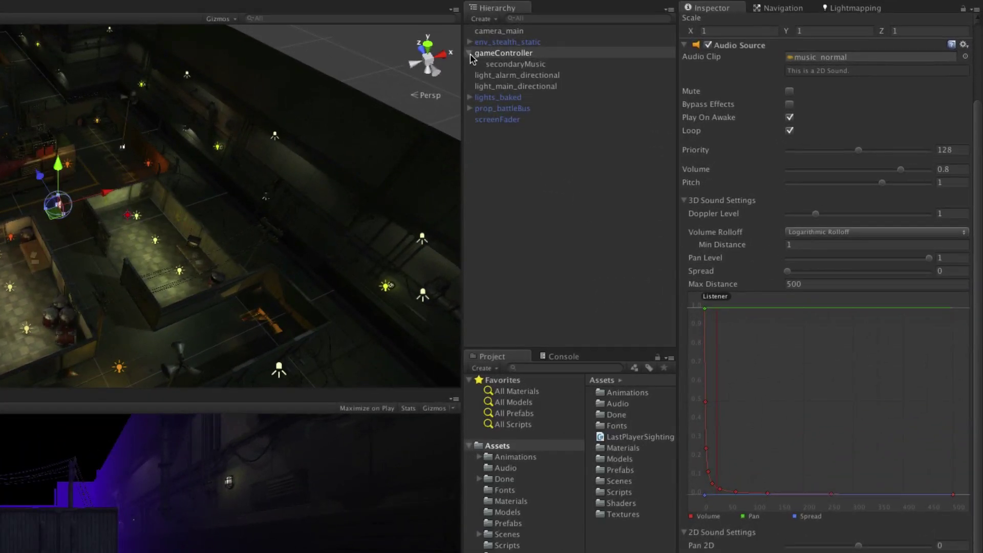
{"action": "left_click", "coordinate": [470, 53]}
{"action": "left_click_drag", "start_coordinate": [517, 58], "coordinate": [515, 530]}
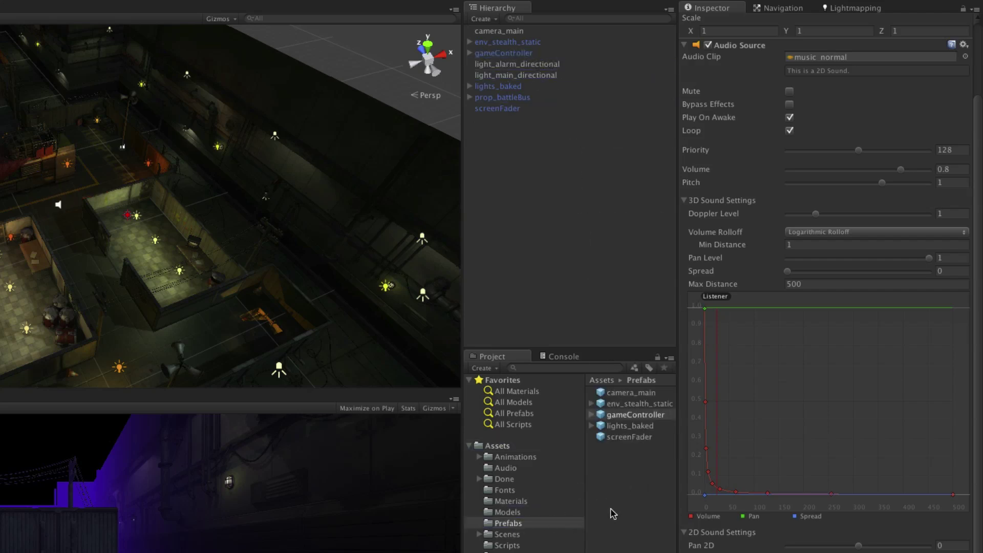